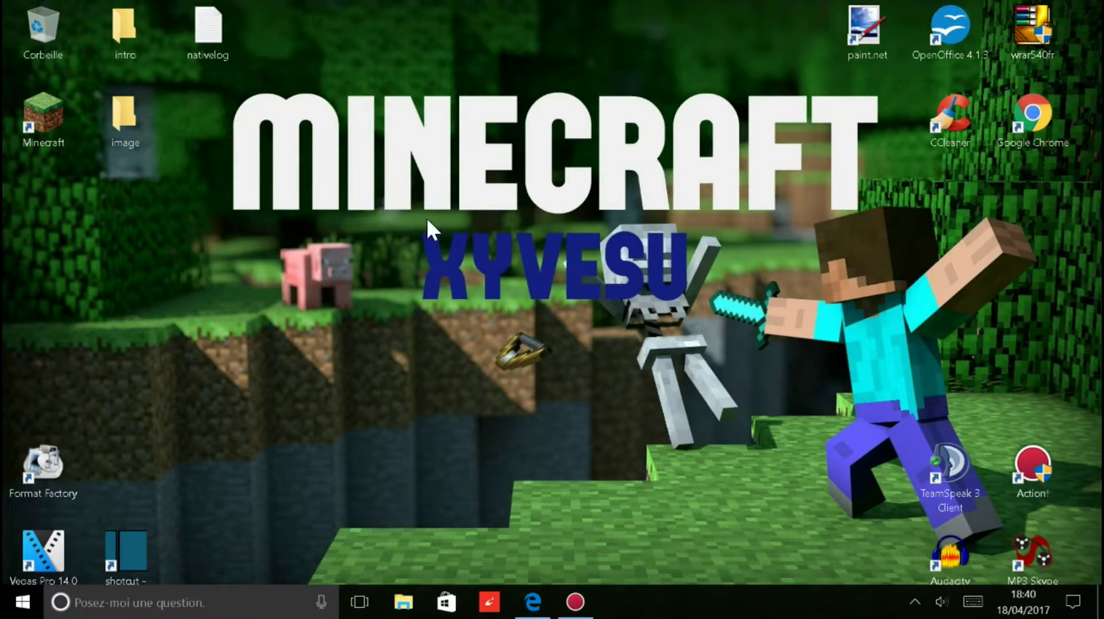
- Switch to Microsoft Edge, search the web for mumble in a new tab, and open the Downloadoo page for Mumble
click(526, 598)
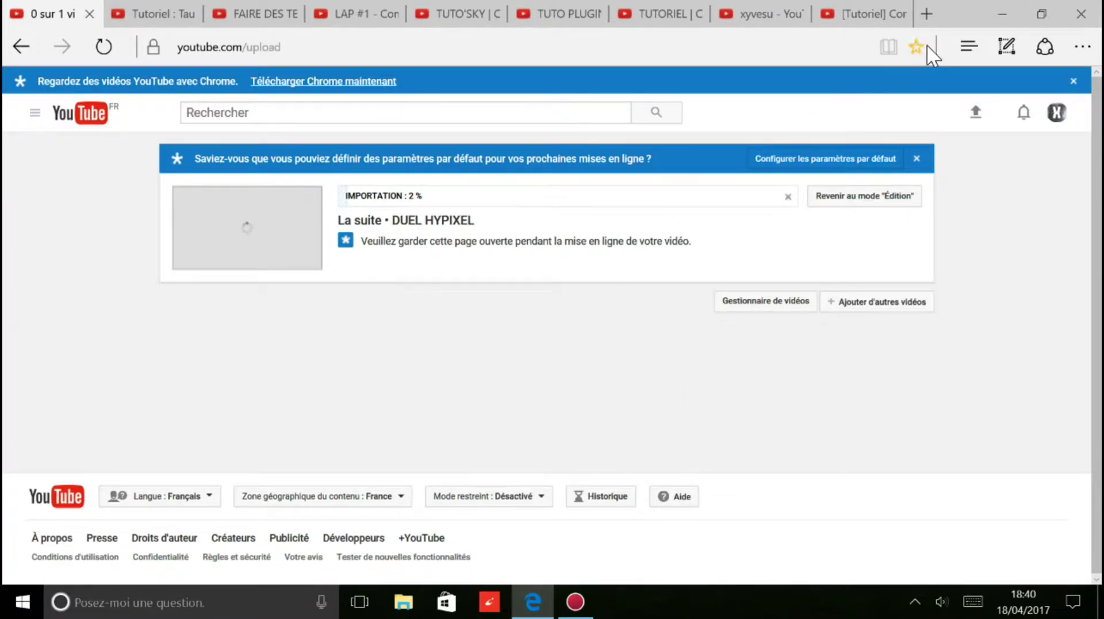
click(928, 16)
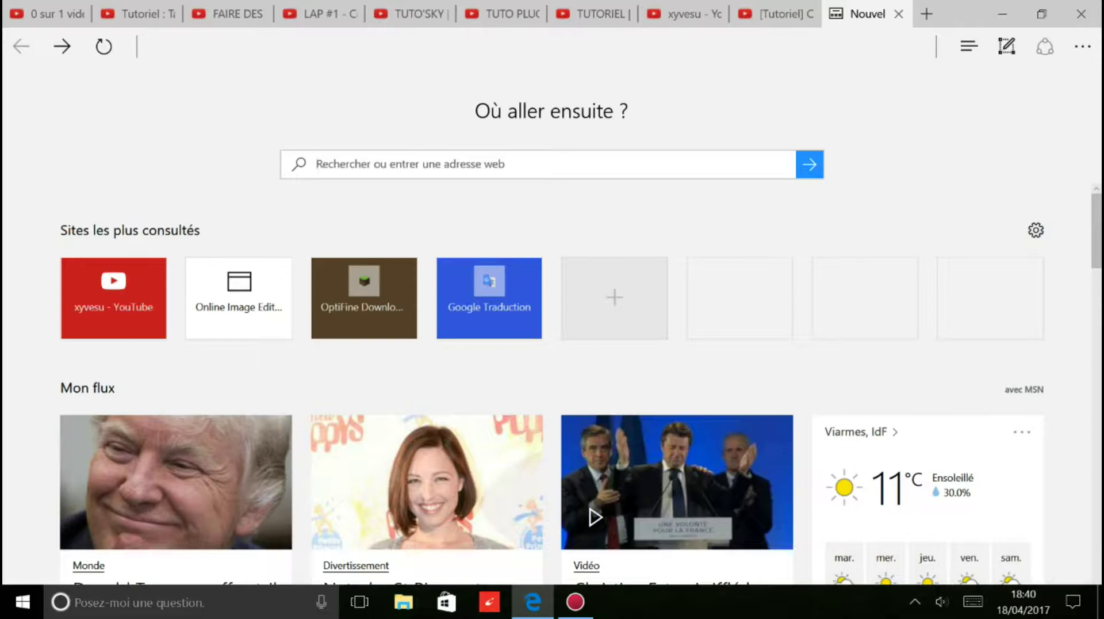
click(317, 165)
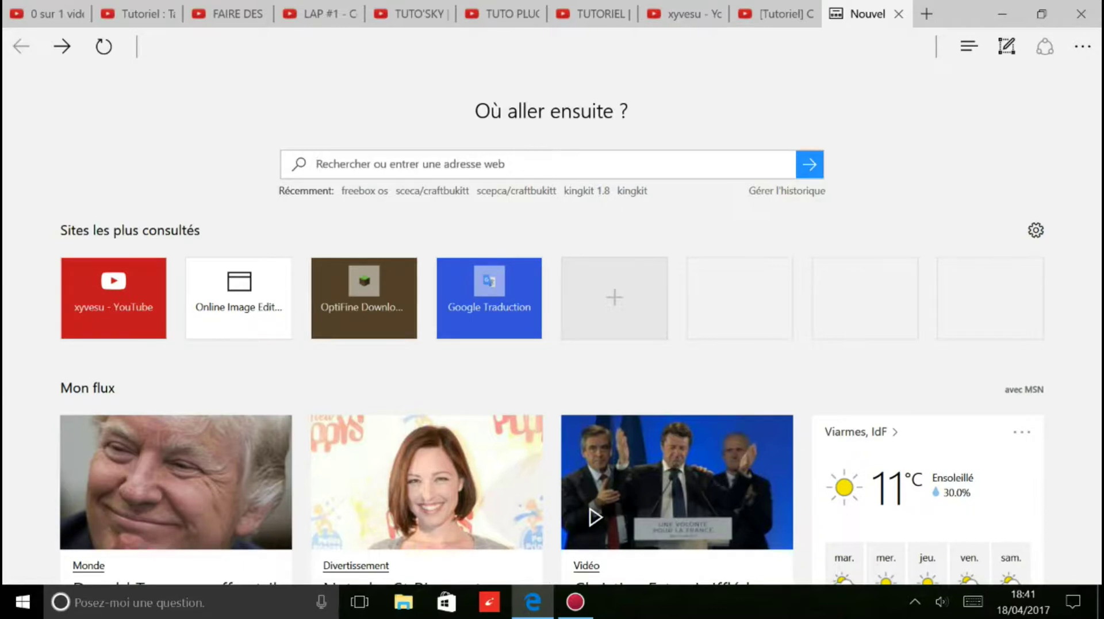
text(mumble)
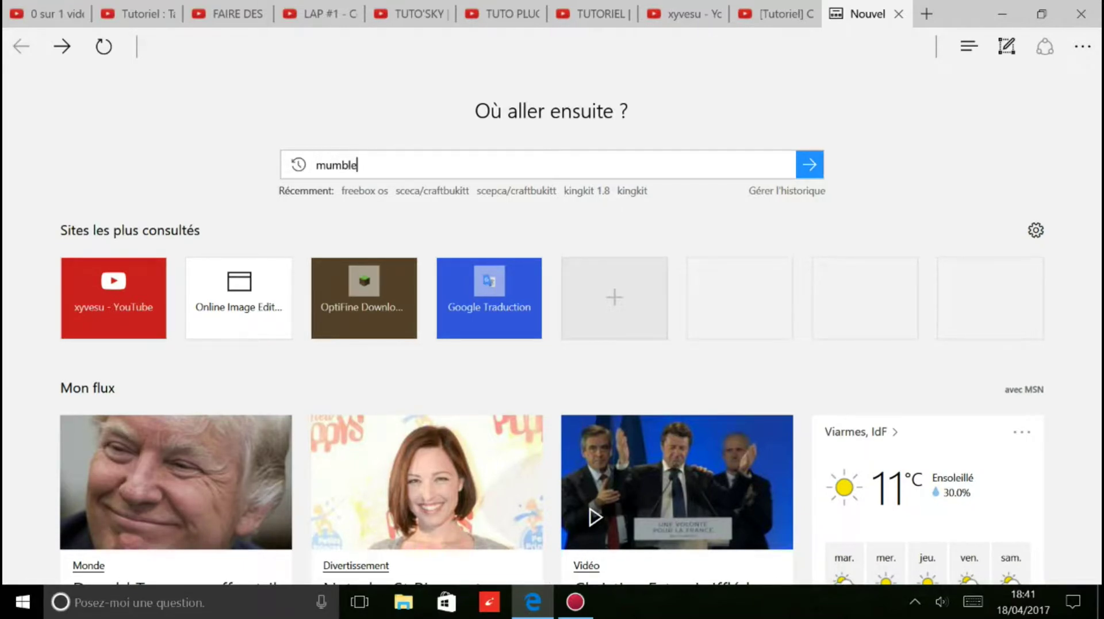
key(Return)
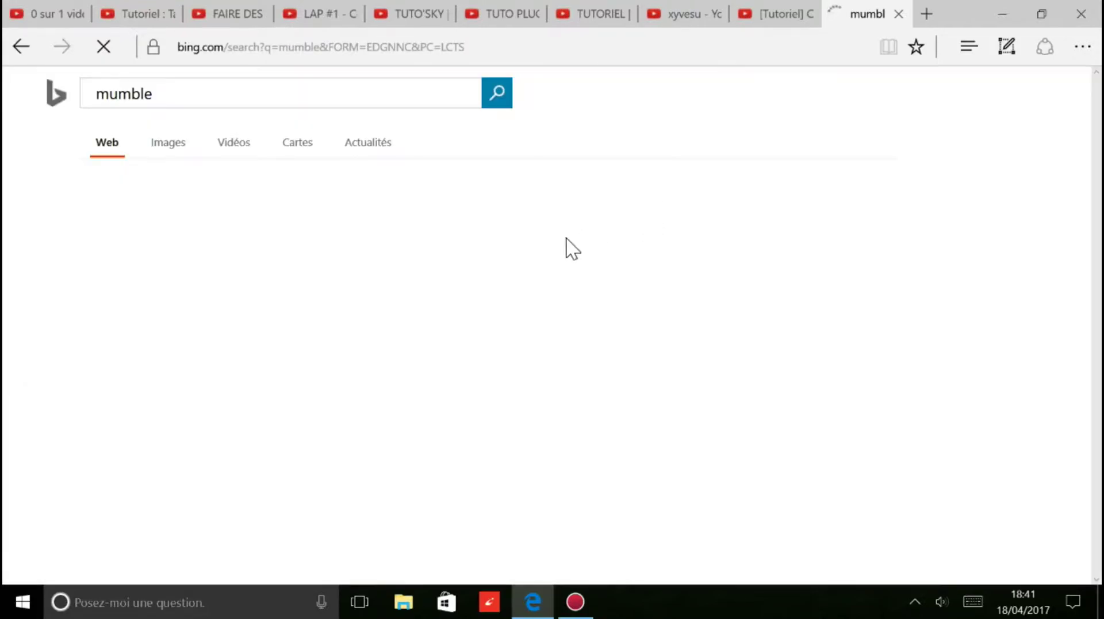
click(254, 212)
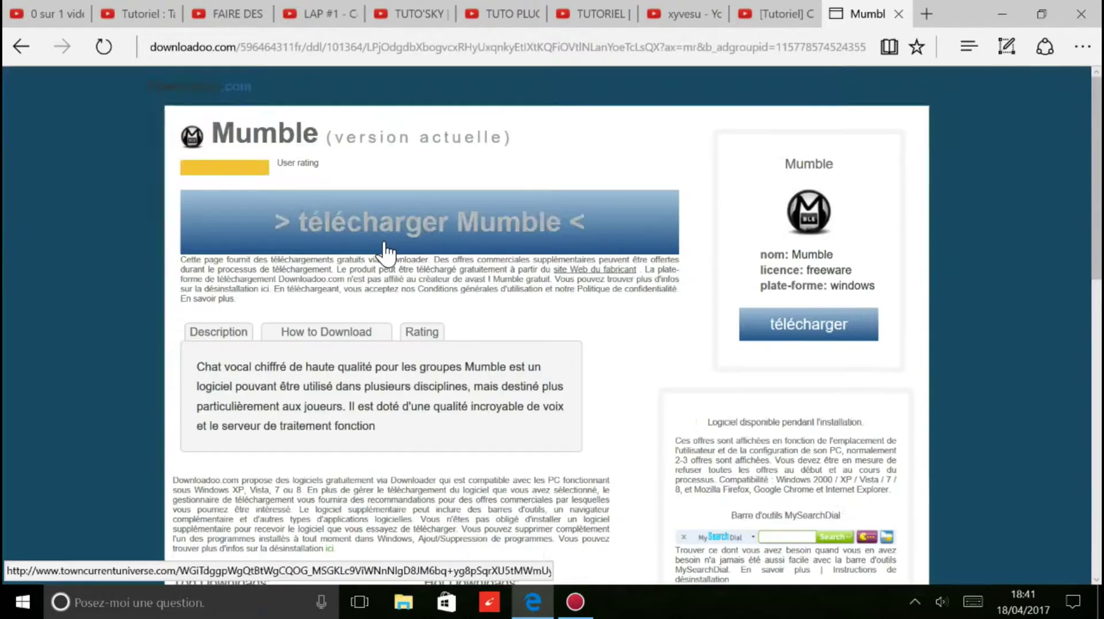
scroll(557, 246, down, 4)
scroll(556, 249, up, 4)
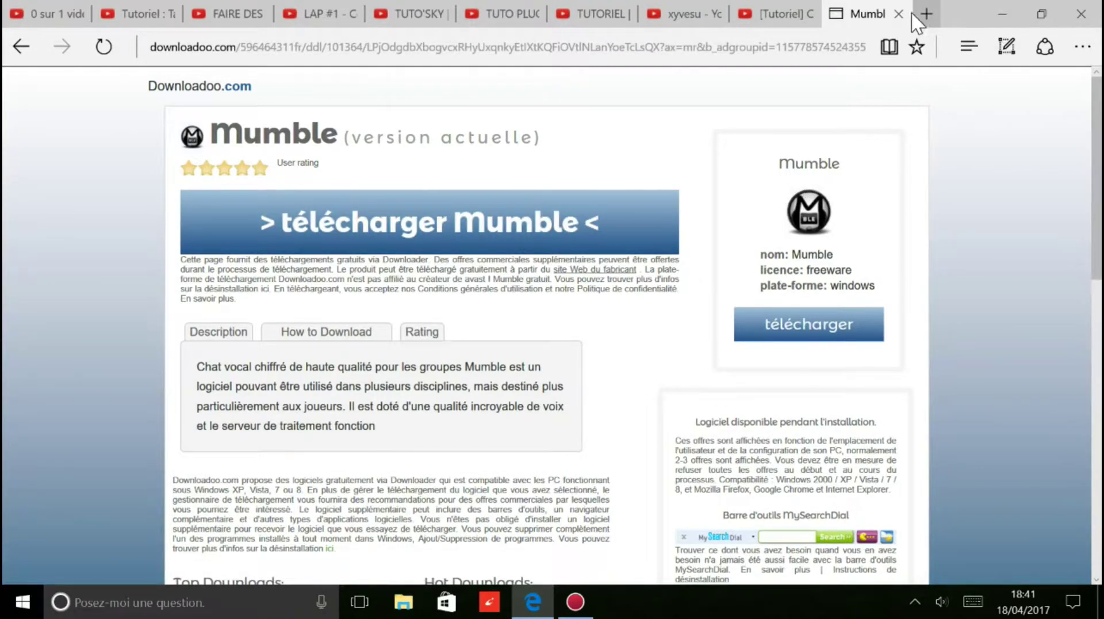
- Start downloading mumble.exe with a chosen save location, then dismiss the download and close its tab
click(523, 225)
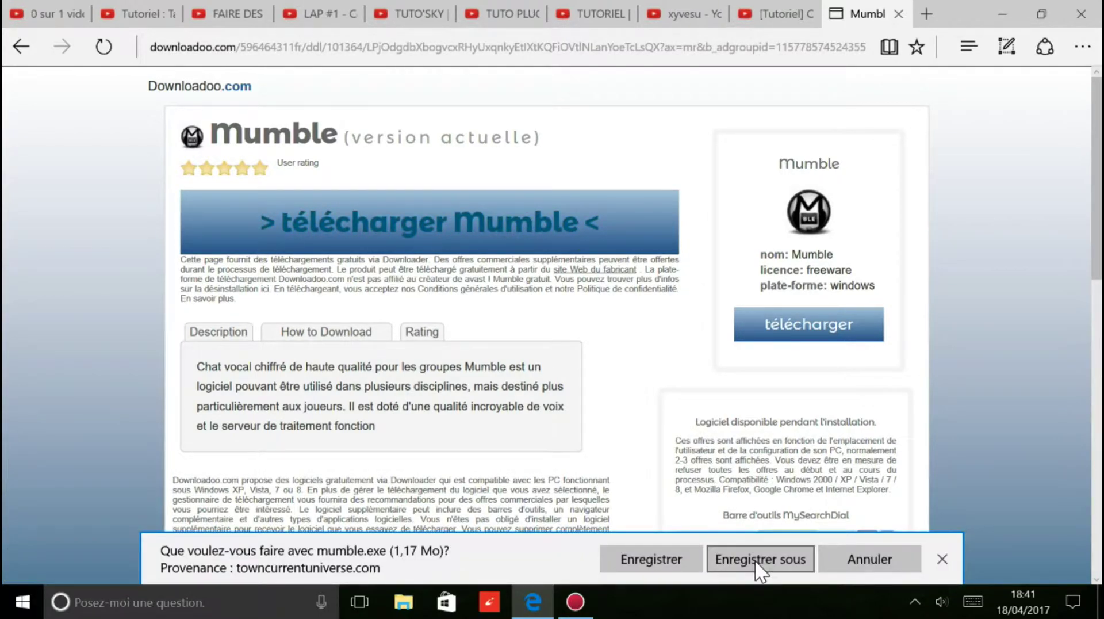
click(759, 566)
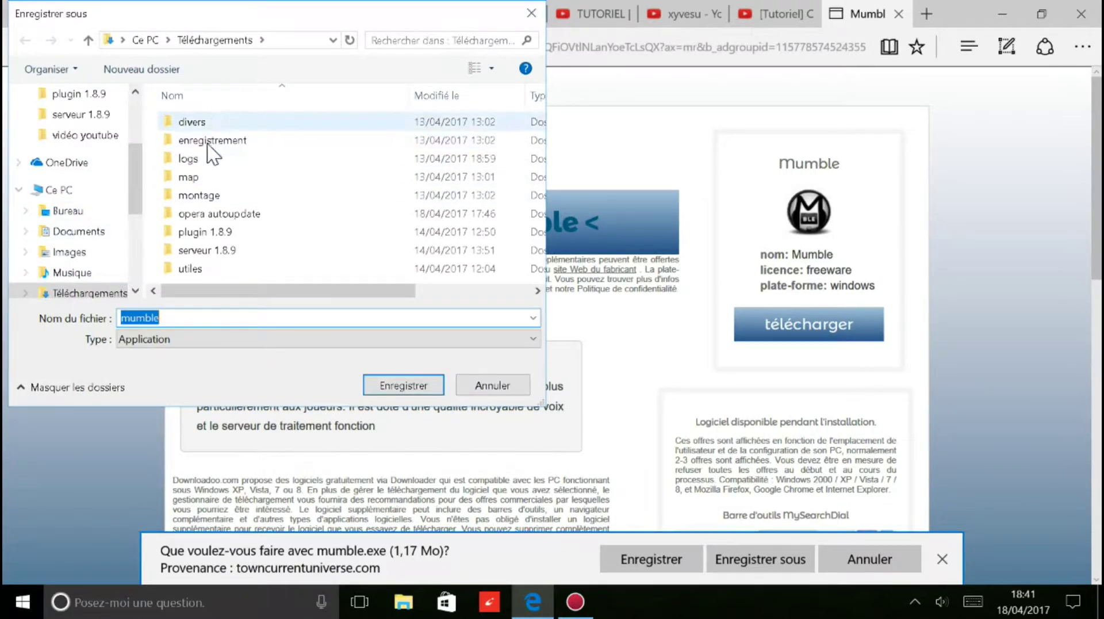
scroll(89, 247, down, 1)
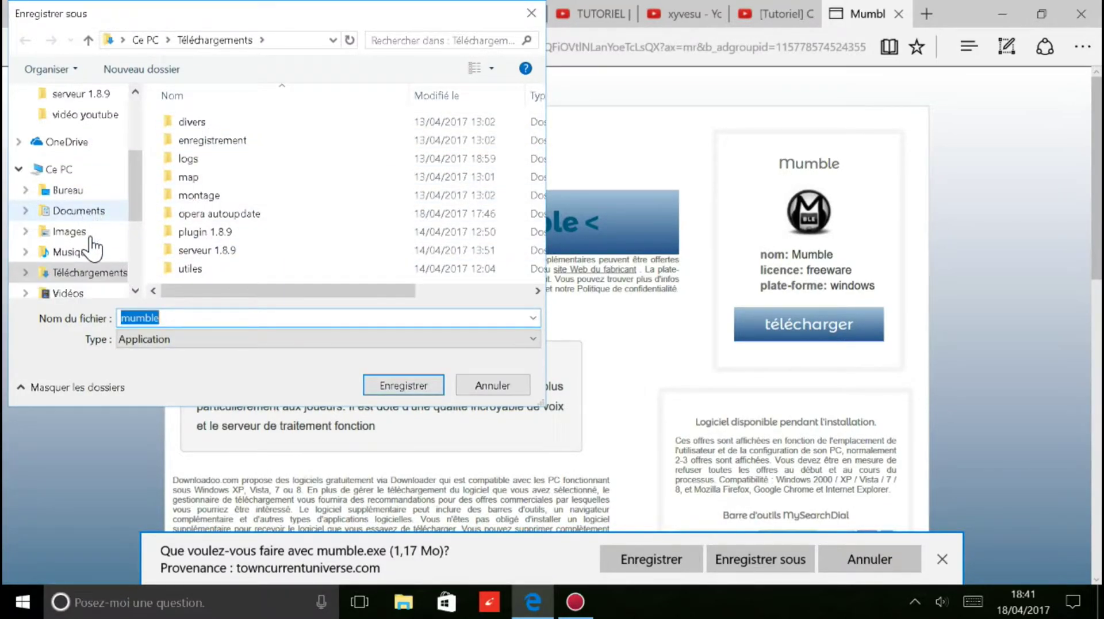
click(526, 8)
click(941, 559)
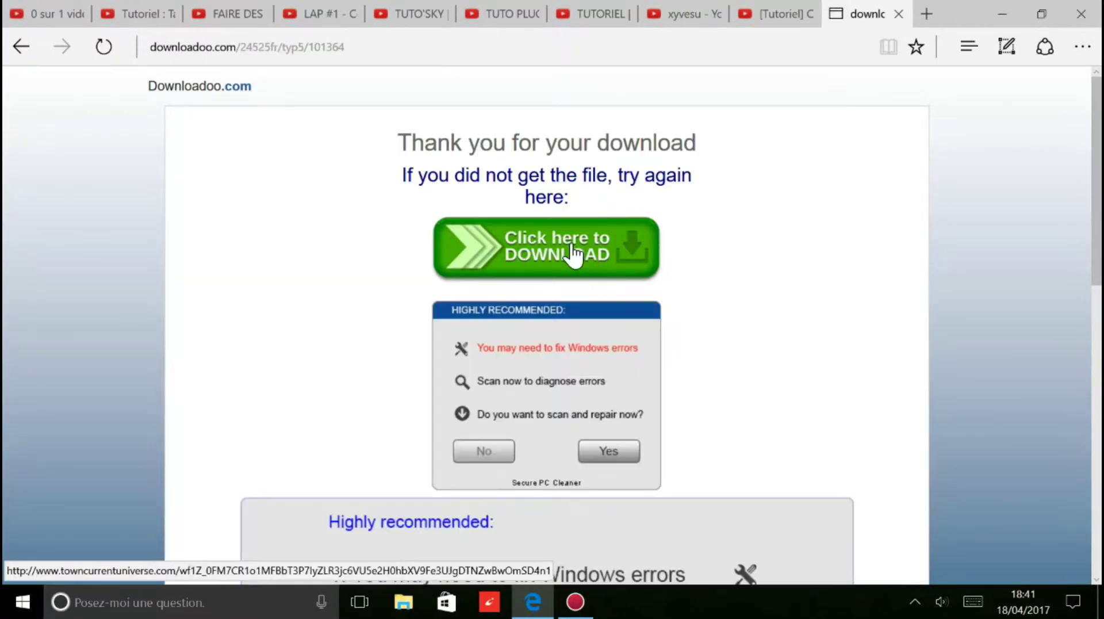
click(21, 58)
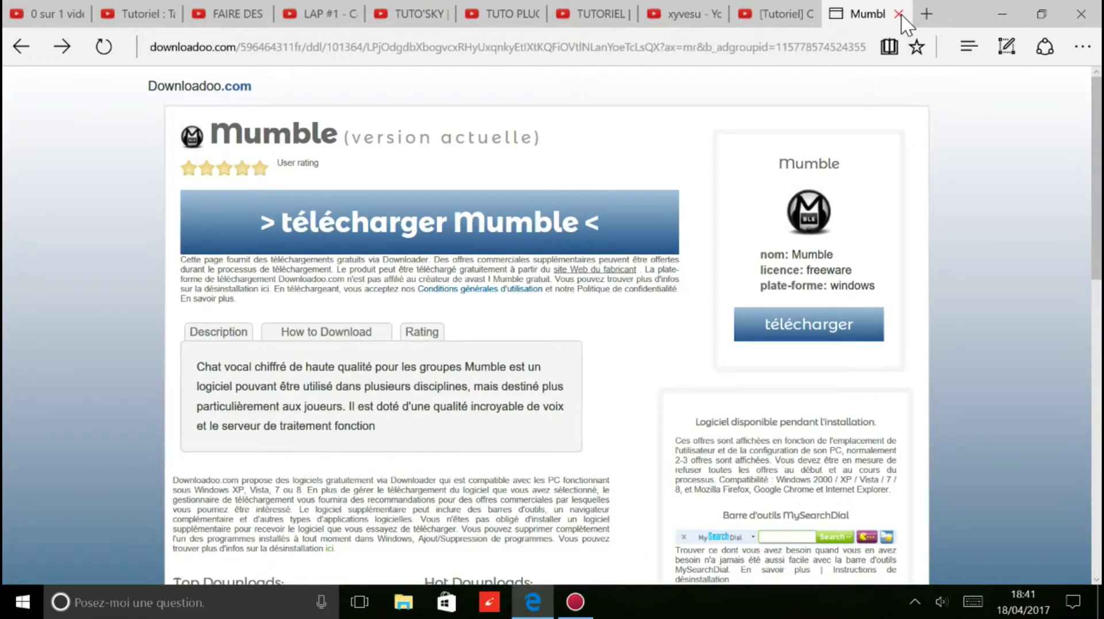
click(899, 14)
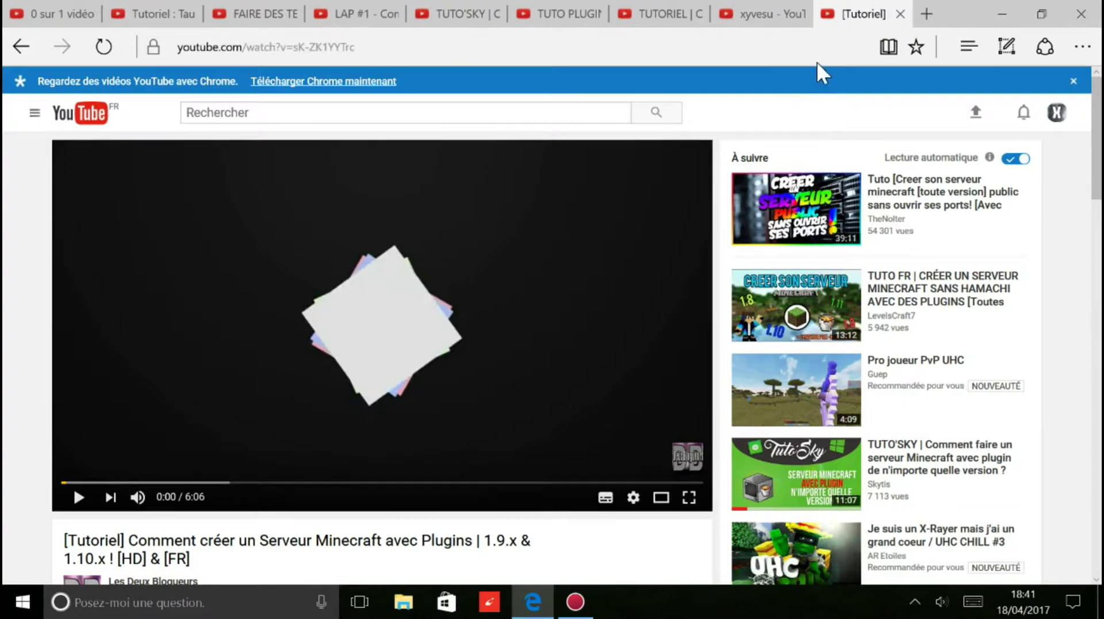
- Search the web for forge minecraft in a new tab and open the files.minecraftforge.net site
click(925, 13)
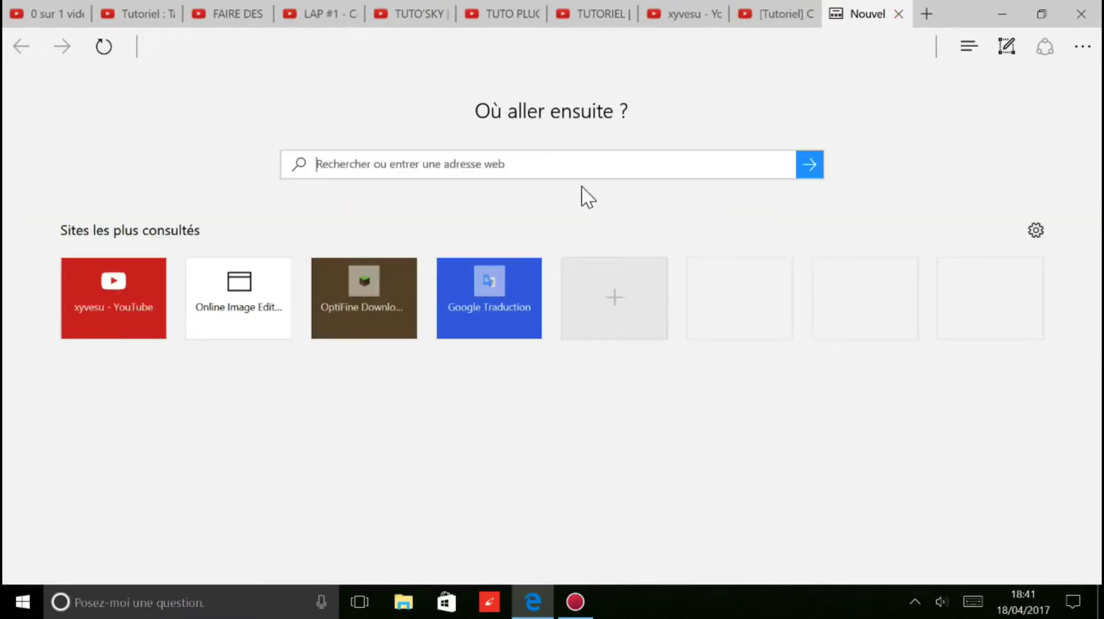
text(forge)
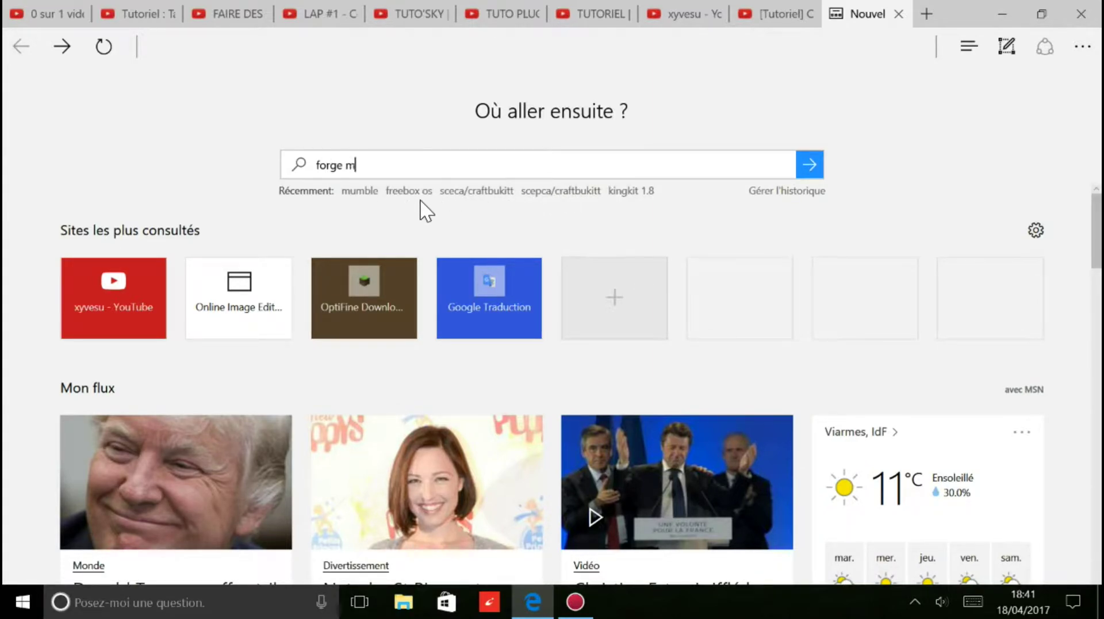
text(minecraft)
key(Return)
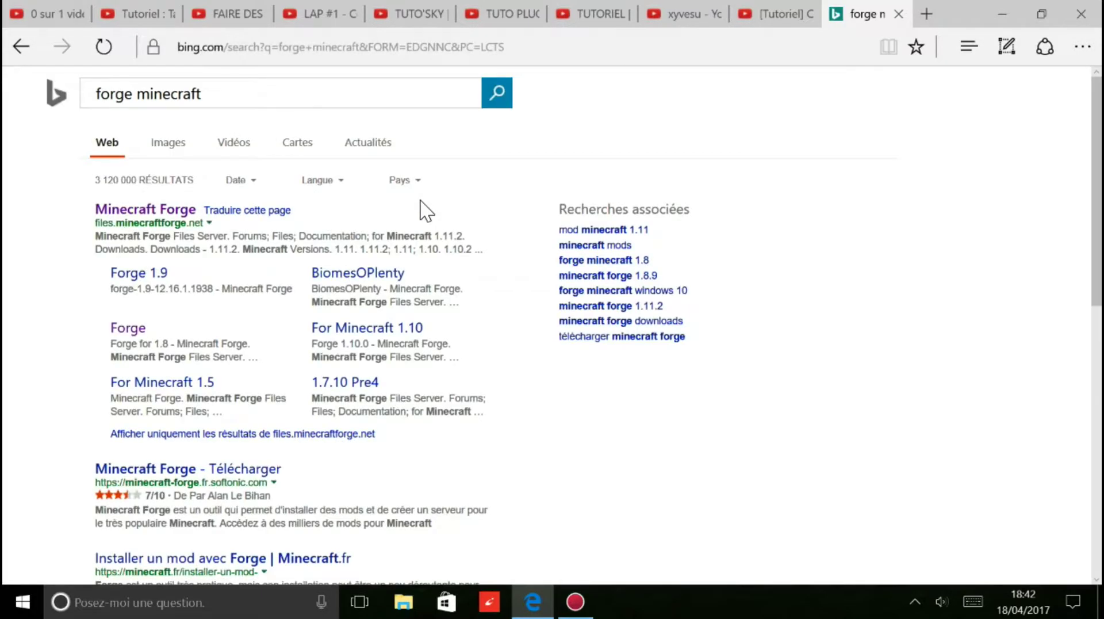
click(175, 216)
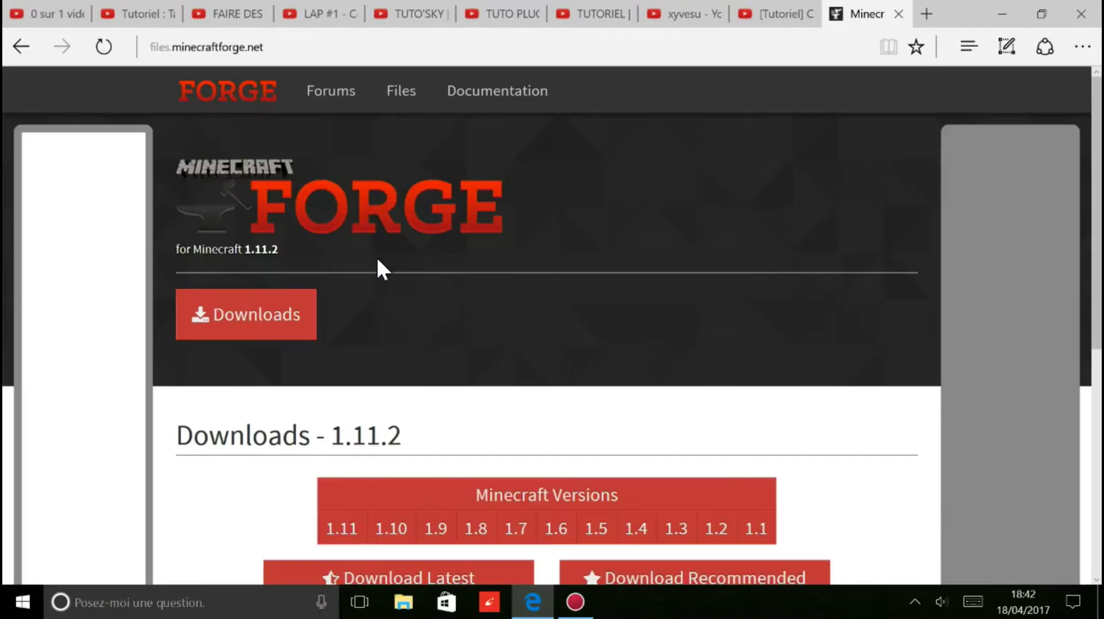
- Examine the Minecraft versions and the latest and recommended downloads offered on the Forge page
scroll(382, 267, down, 5)
scroll(379, 202, up, 3)
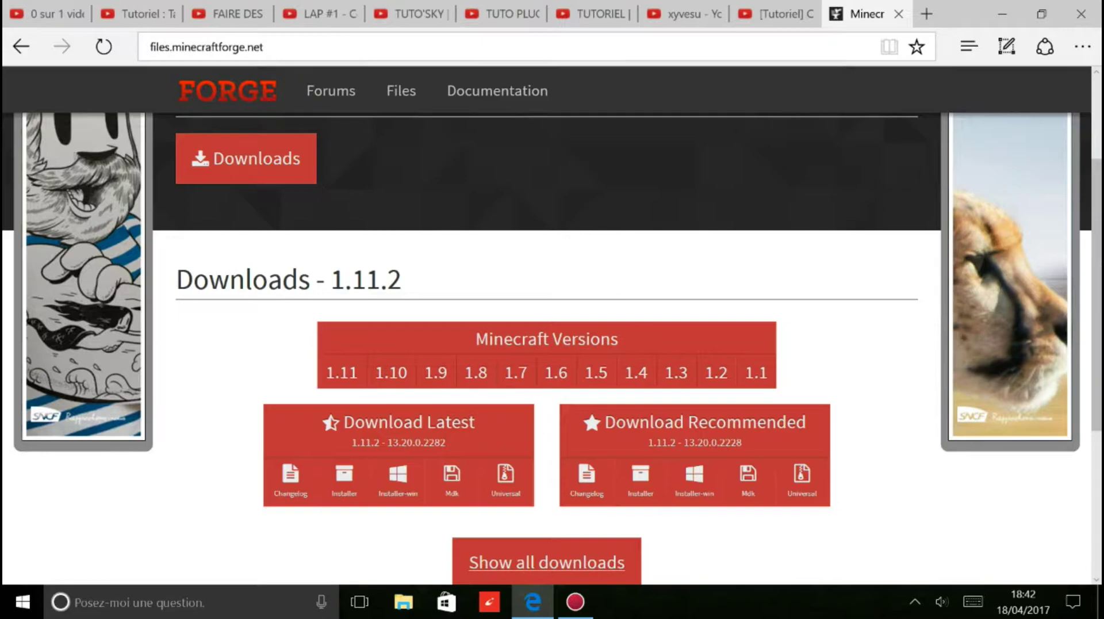
mouse_move(344, 362)
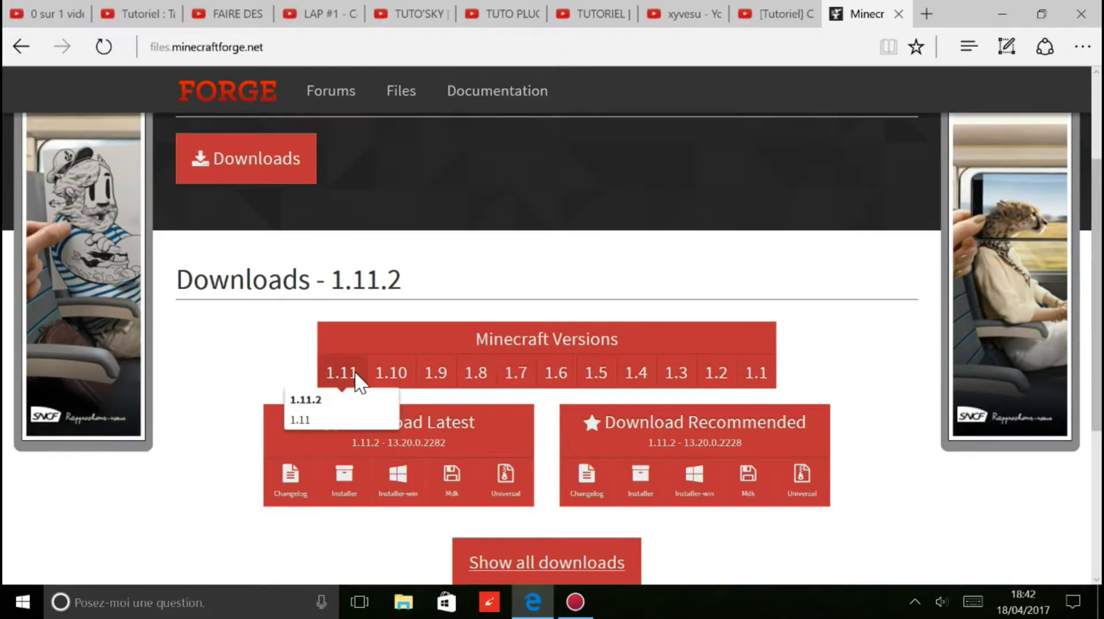
mouse_move(410, 372)
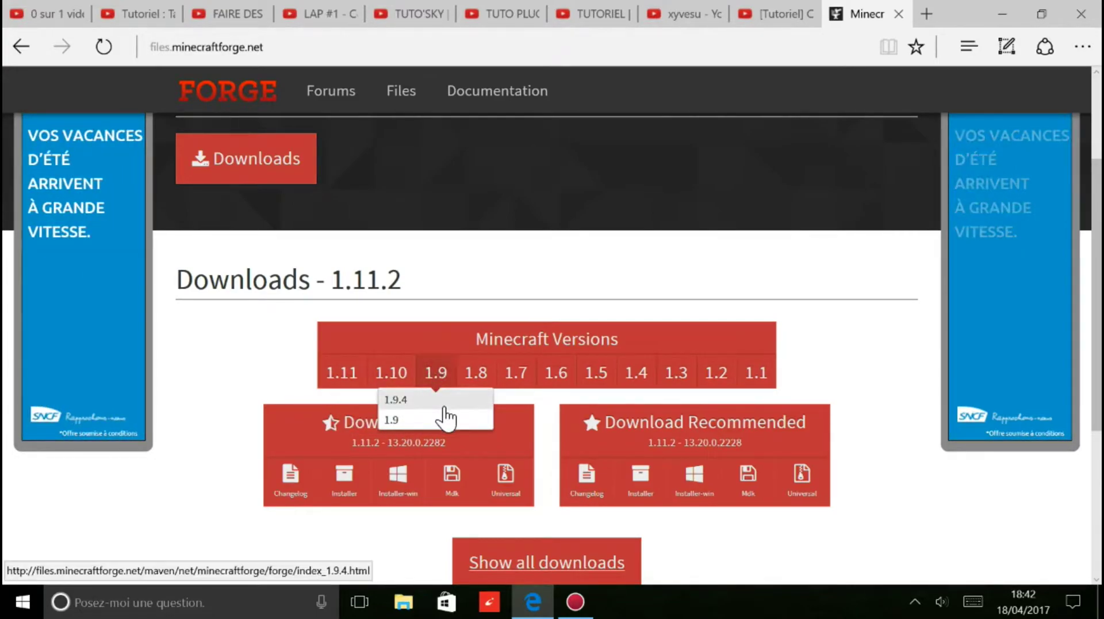
mouse_move(476, 373)
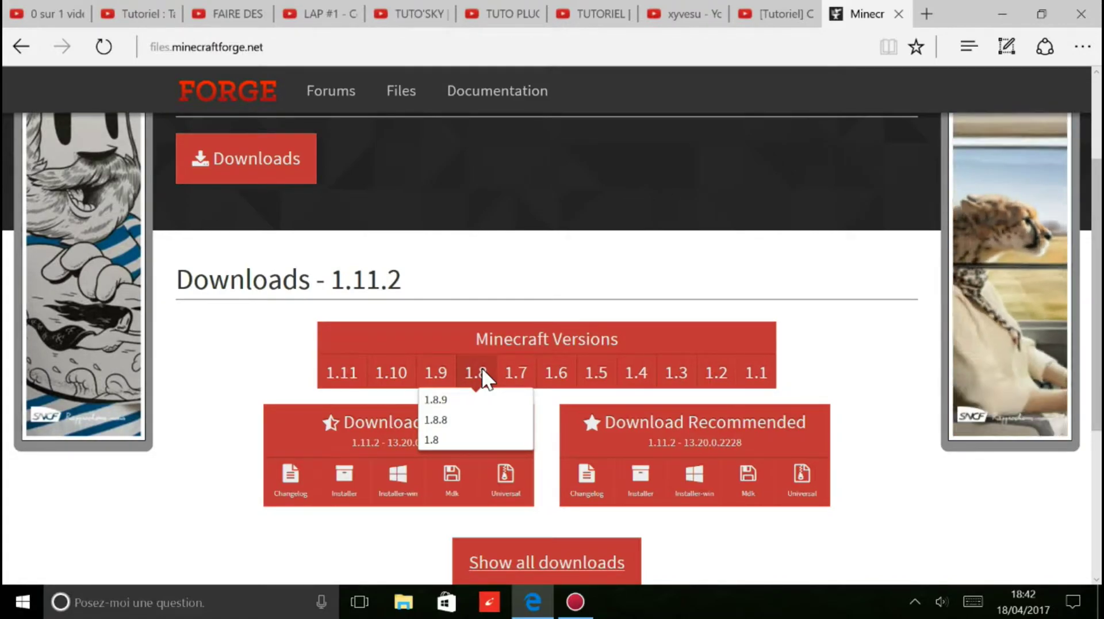
mouse_move(510, 368)
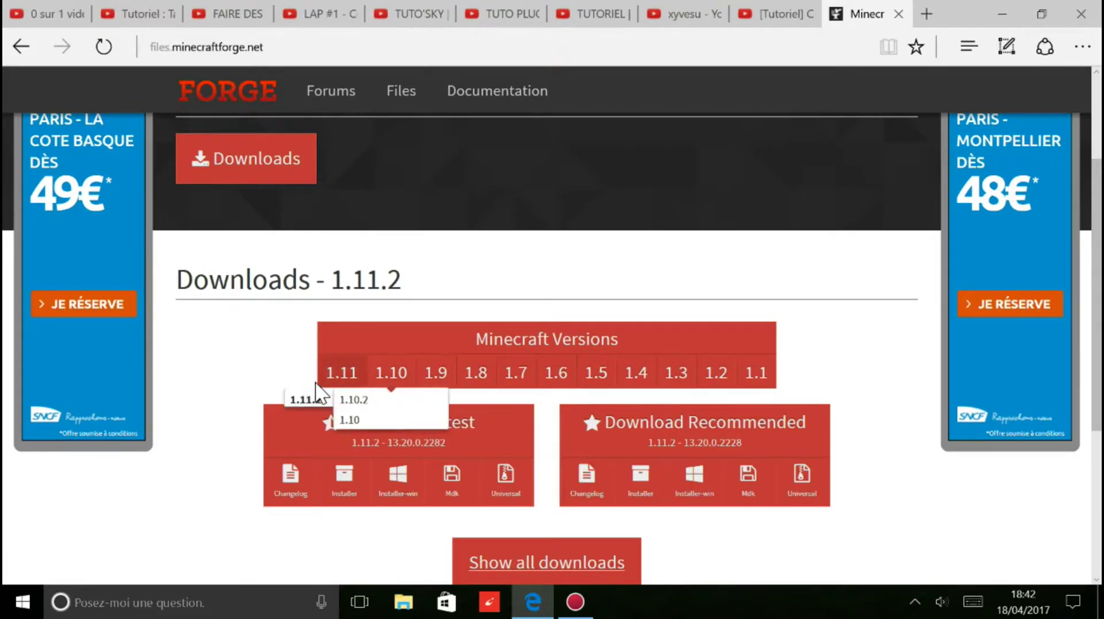
mouse_move(601, 394)
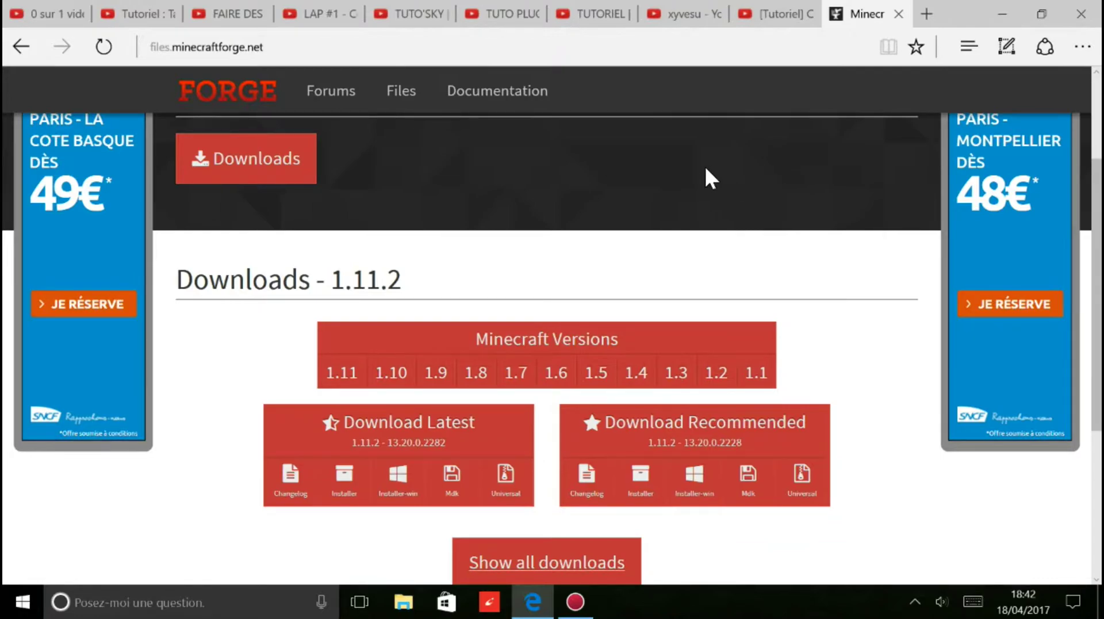
mouse_move(705, 371)
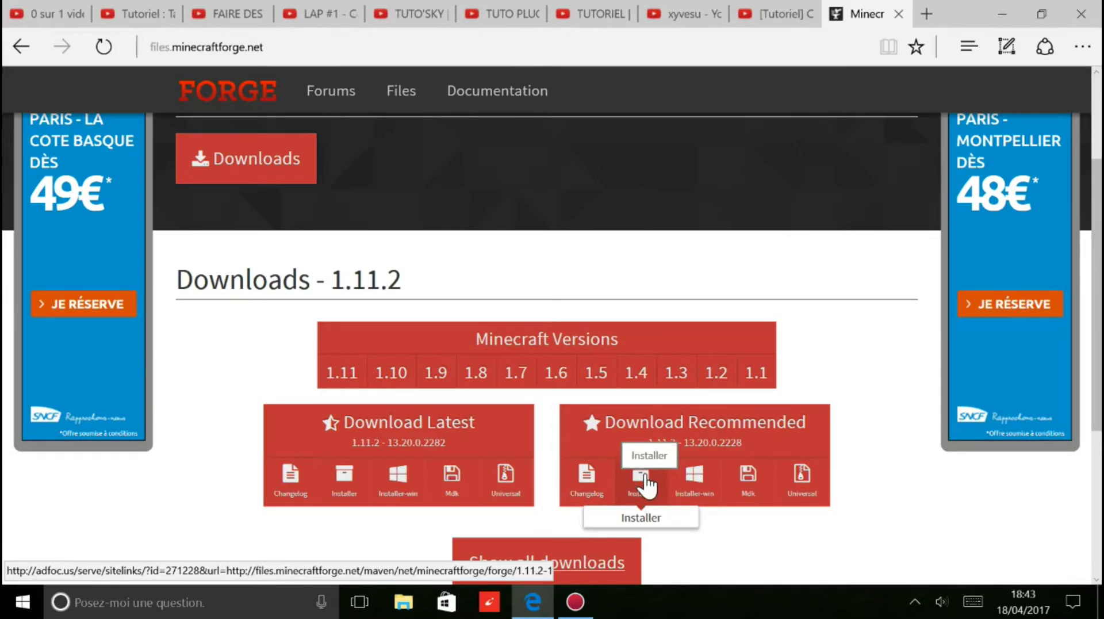
- Start downloading the recommended Forge 1.11.2 Windows installer with a chosen save location, then dismiss it, close its tab and minimize the browser
click(701, 479)
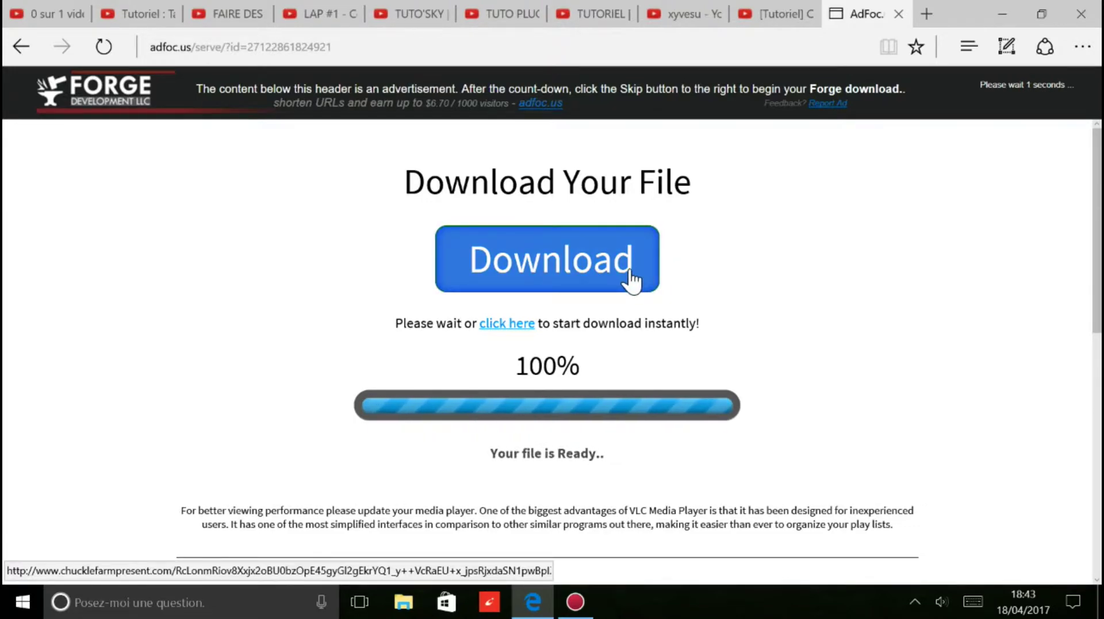
click(513, 275)
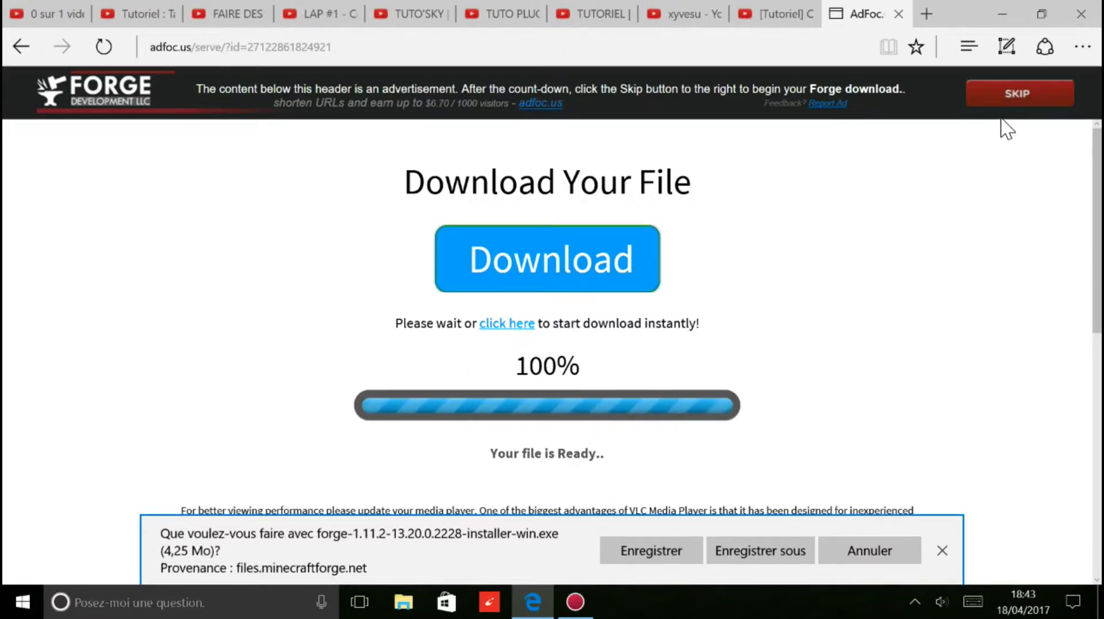
click(761, 551)
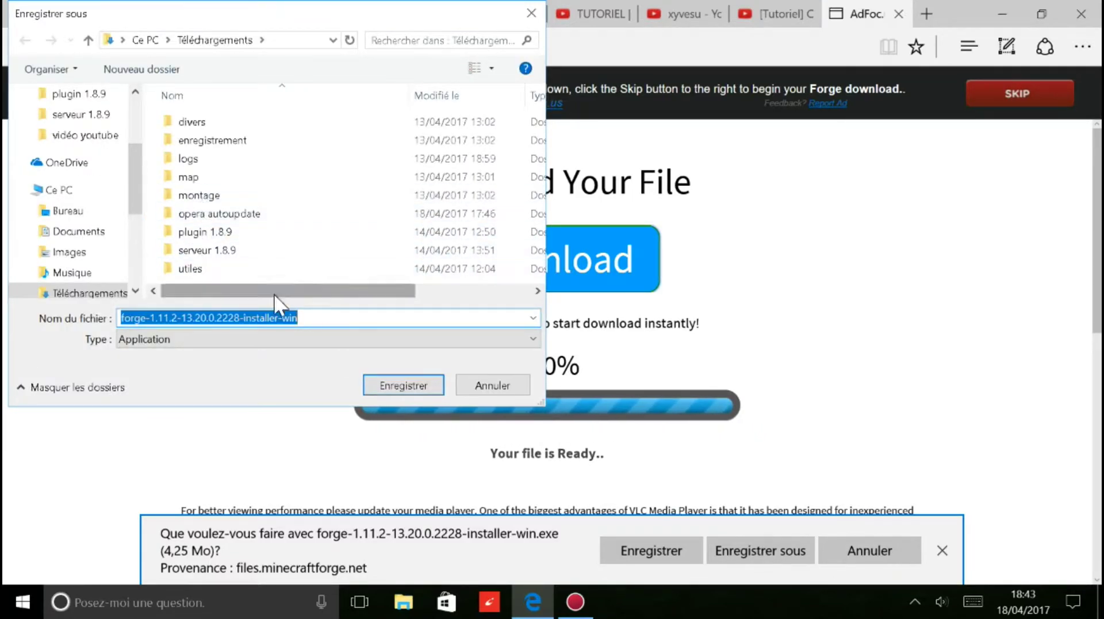
click(530, 12)
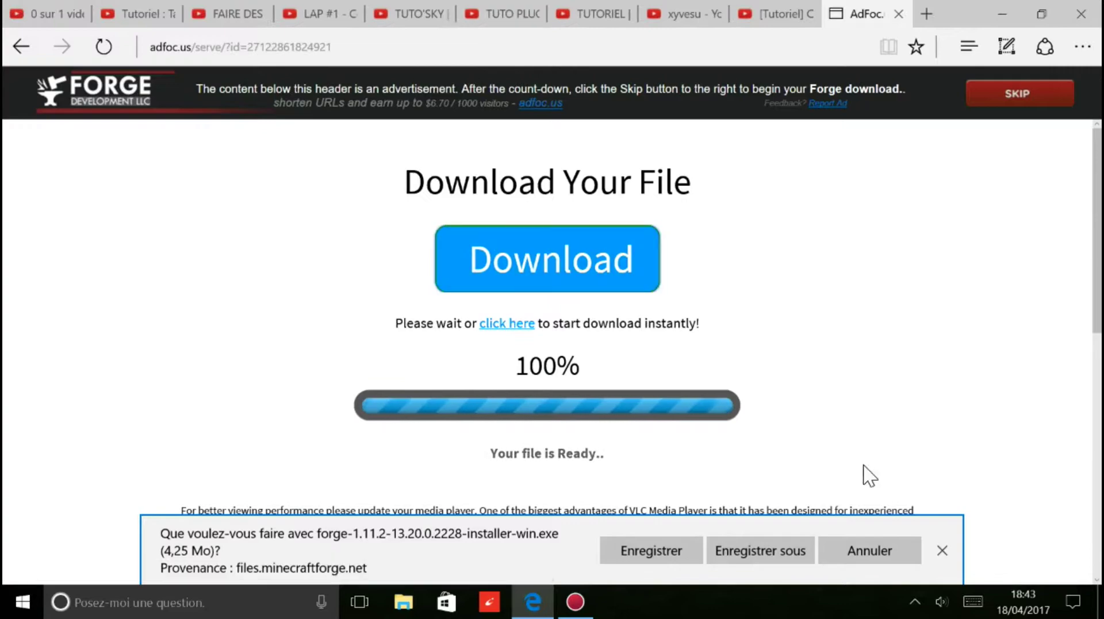
click(943, 551)
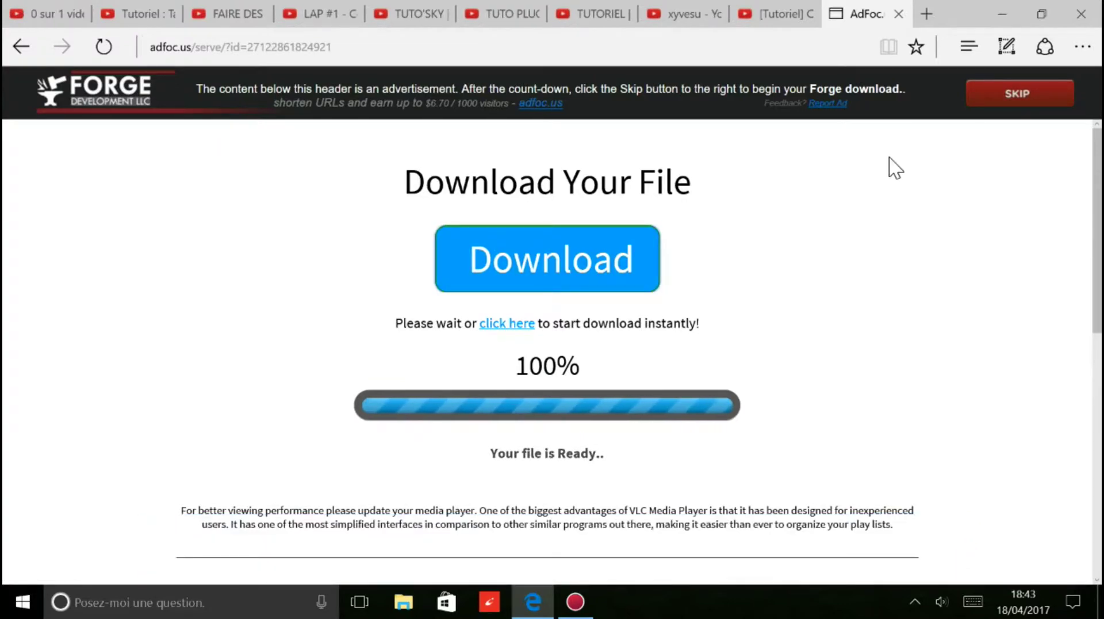
click(899, 14)
click(999, 23)
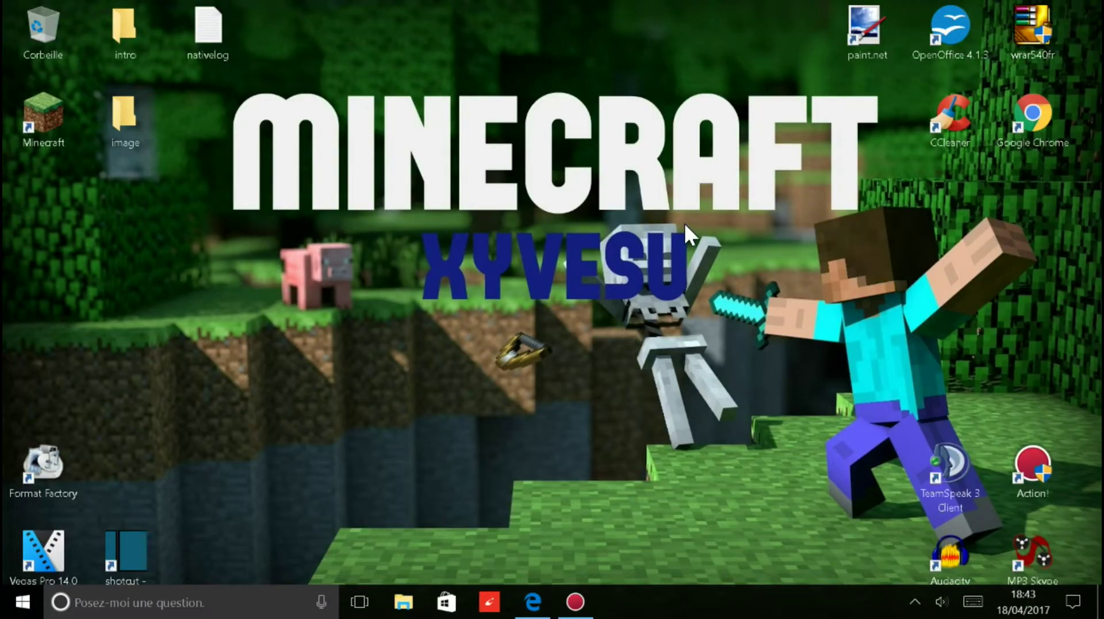
- Open the AppData Roaming folder by running %appdata%
click(404, 601)
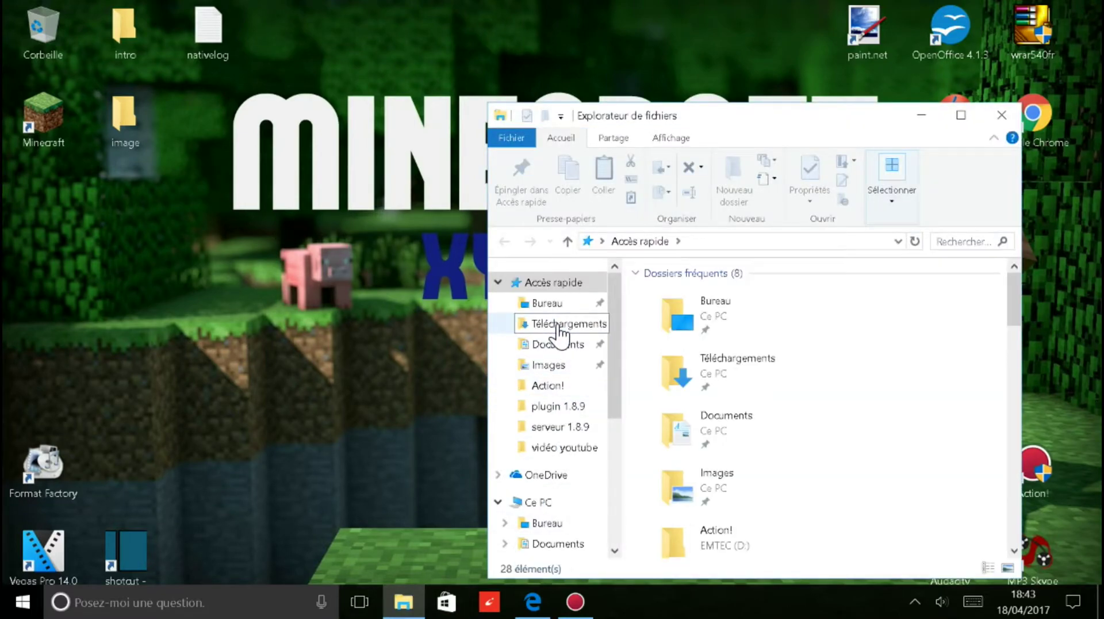
click(1002, 115)
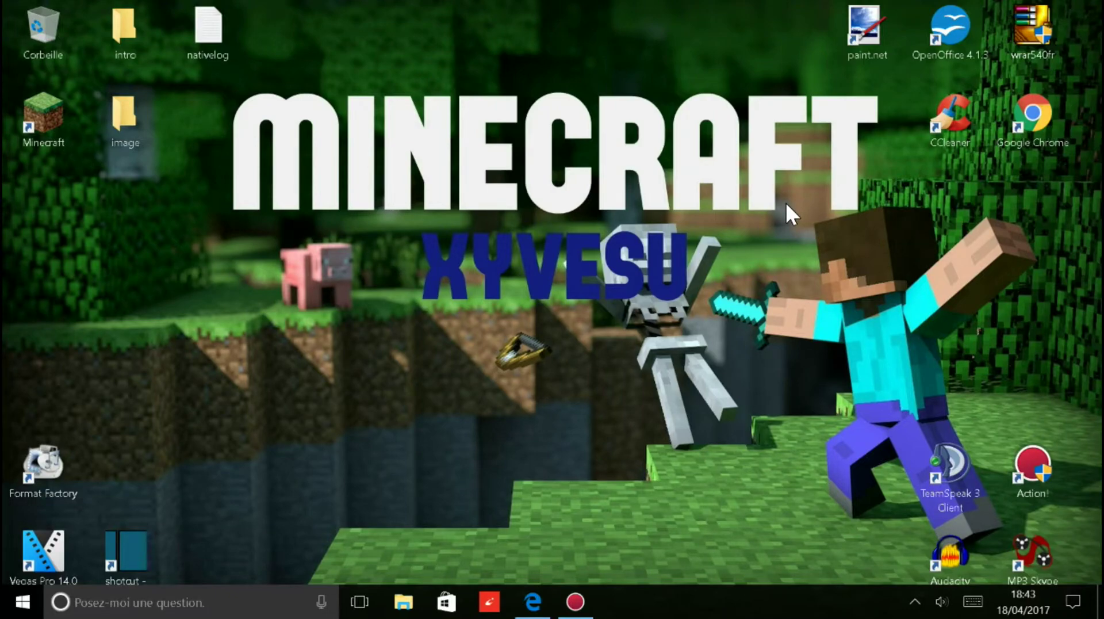
key(super+r)
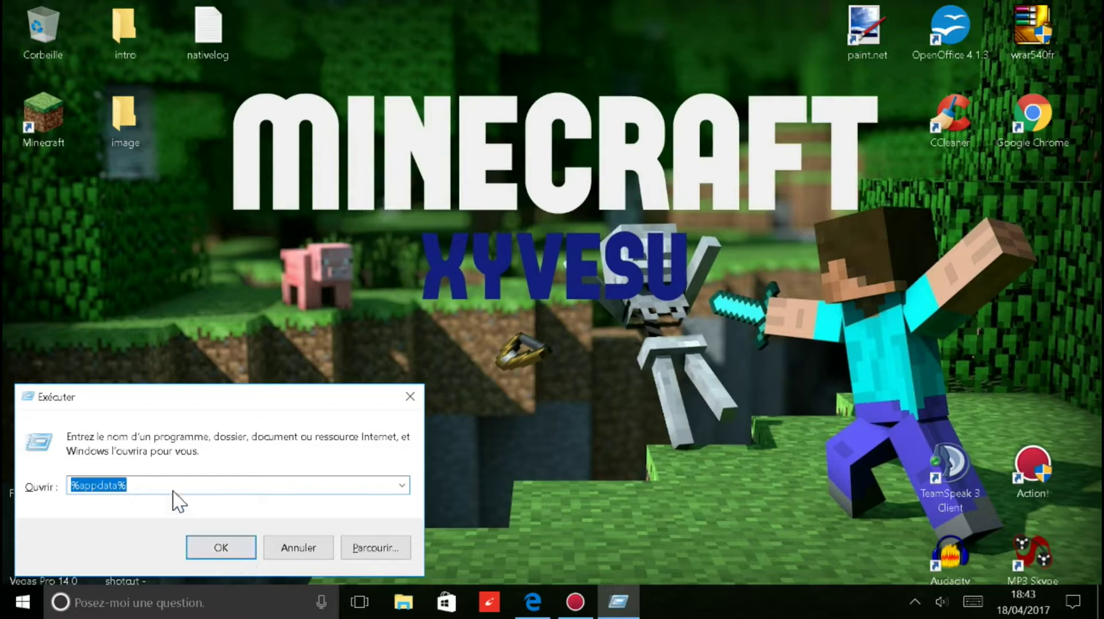
click(79, 485)
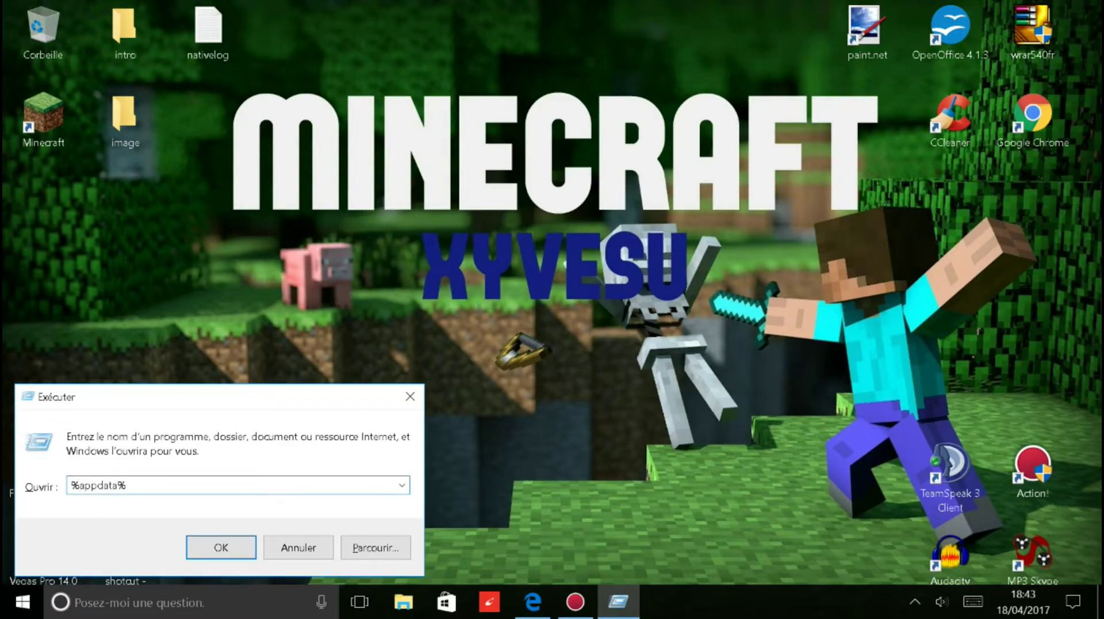
click(222, 550)
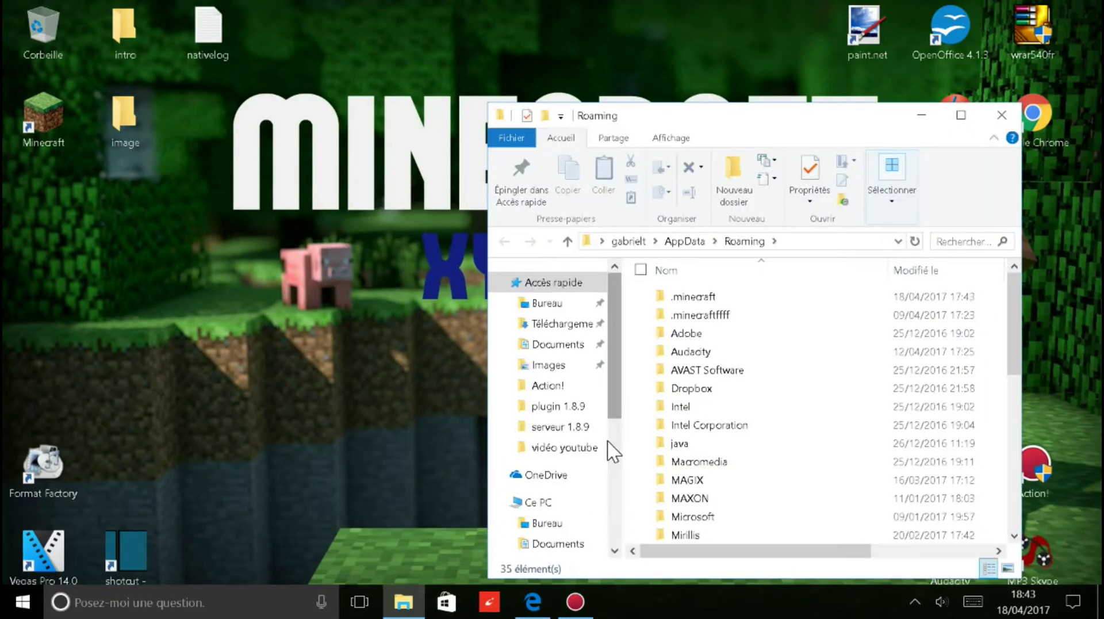
- Open the versions folder inside .minecraft to view the installed versions, then minimize its window
double_click(732, 299)
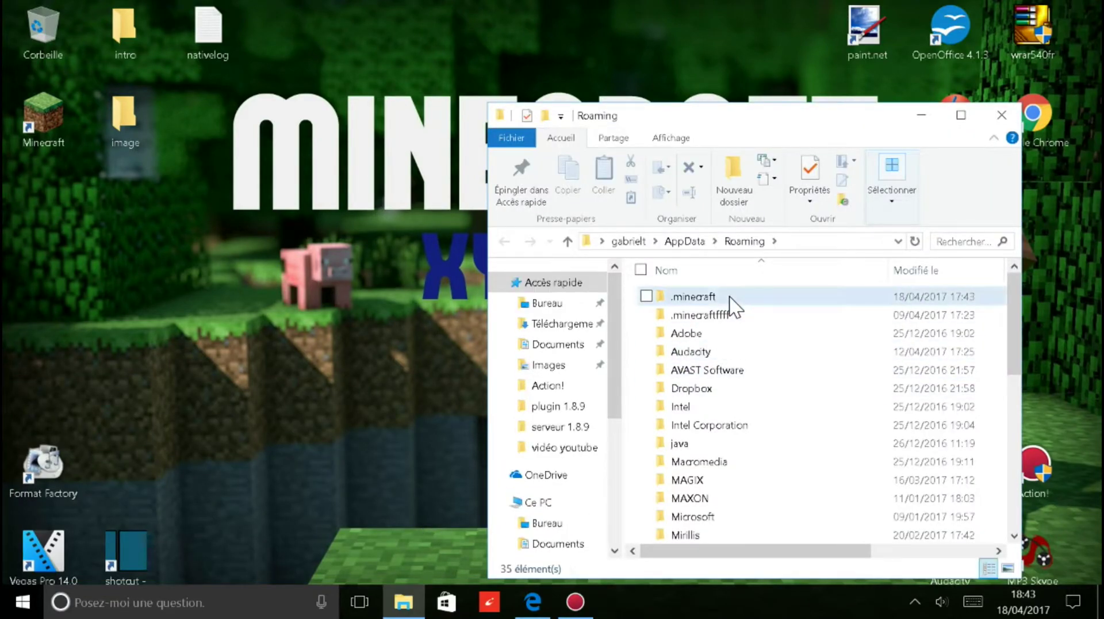
click(504, 241)
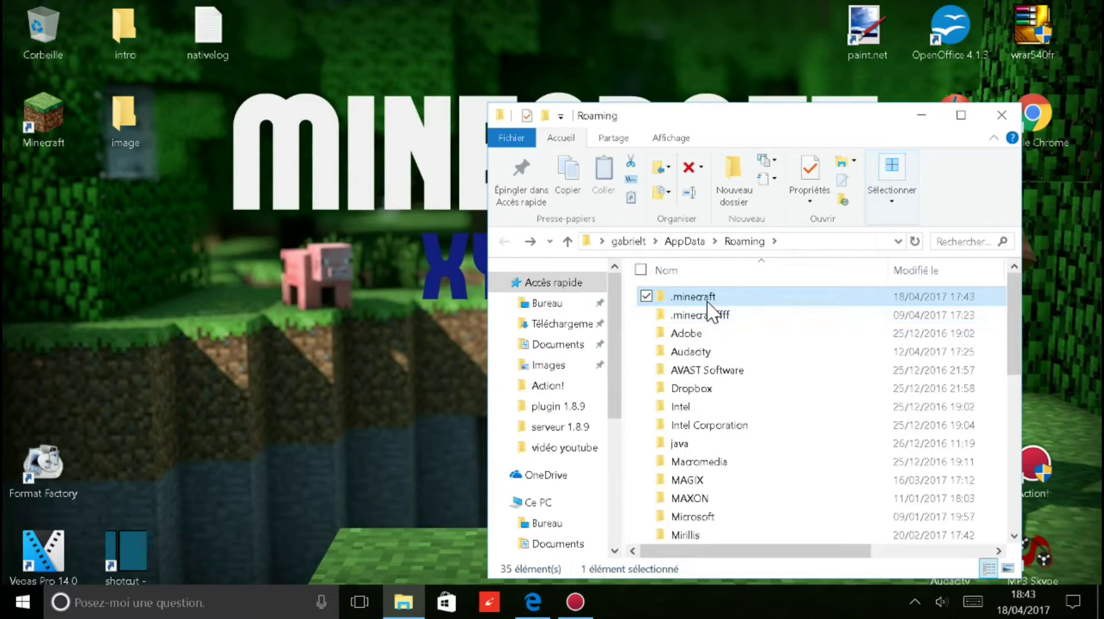
double_click(712, 300)
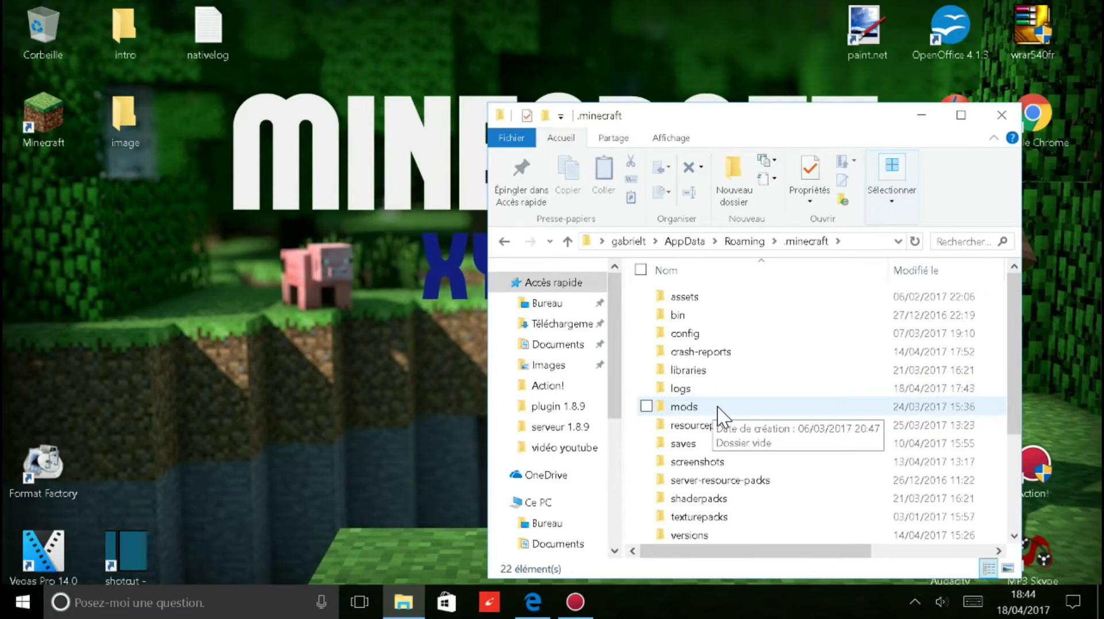
double_click(743, 535)
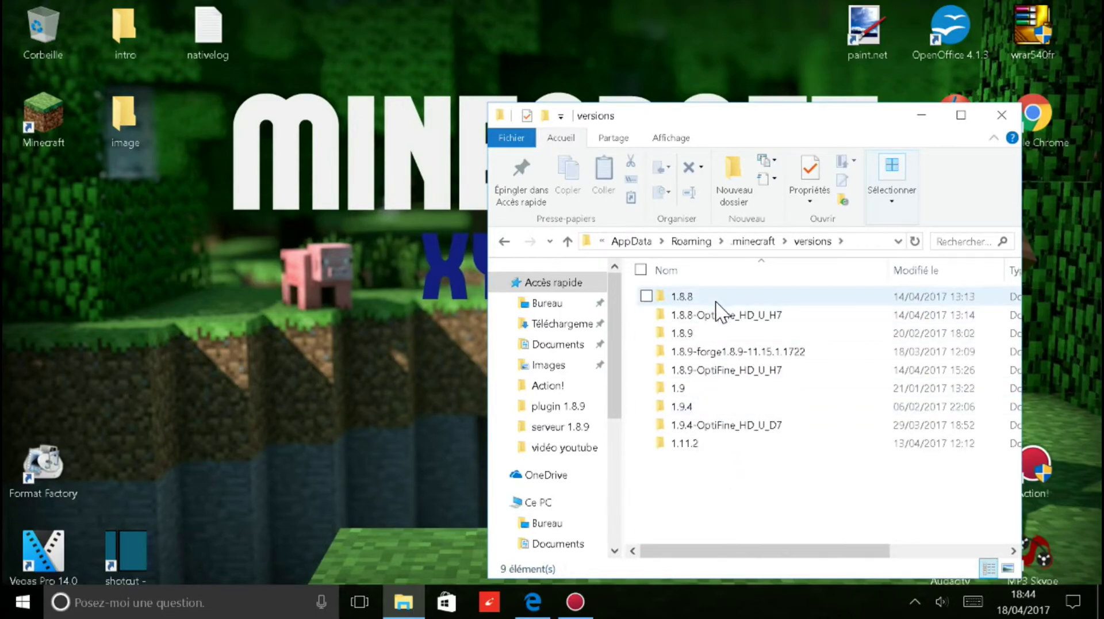
click(409, 604)
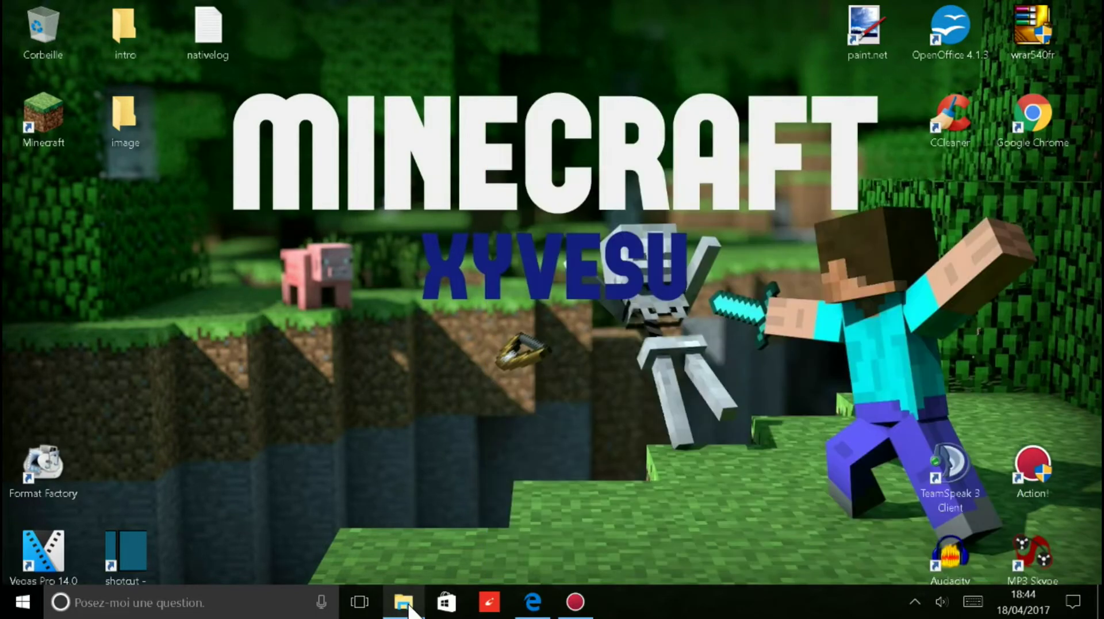
- Open the Téléchargements folder in a new window, check its utiles subfolder, and open the divers subfolder
right_click(410, 604)
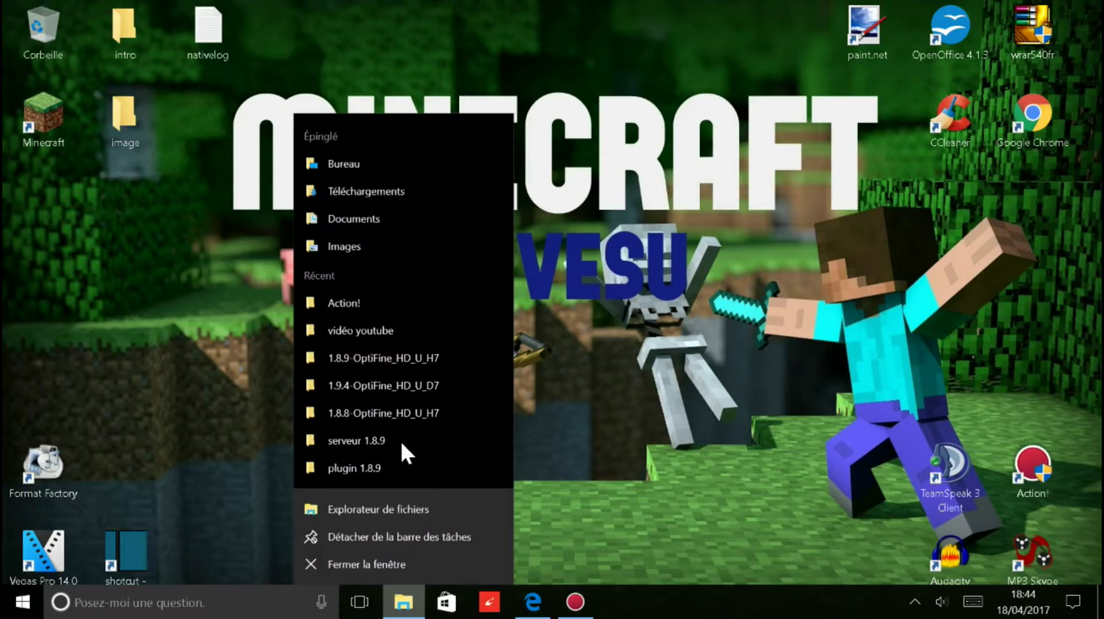
click(379, 197)
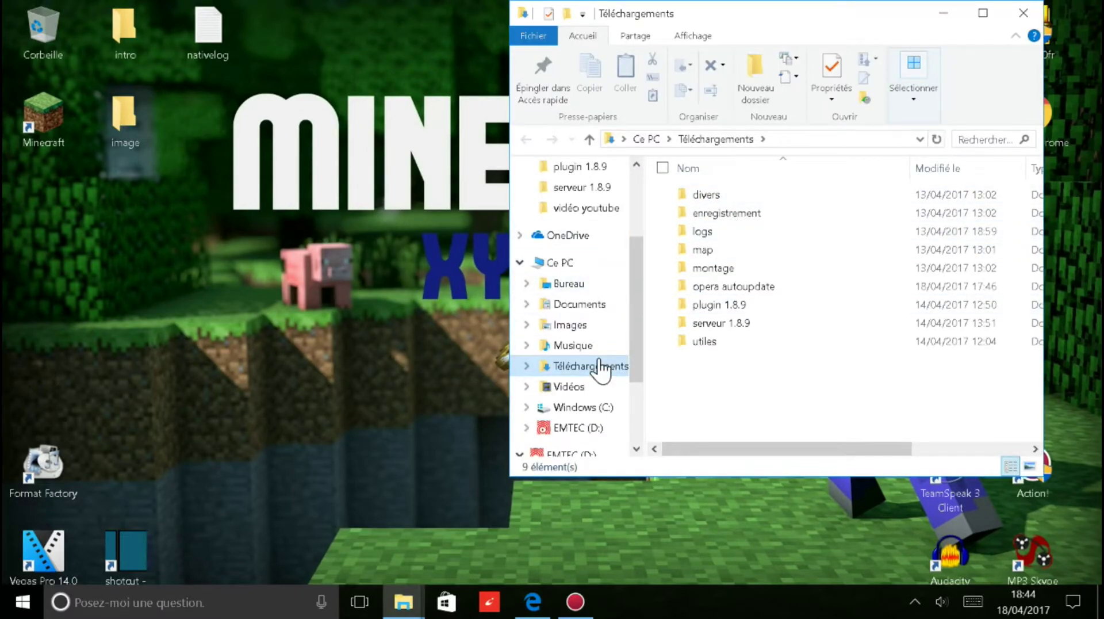
click(725, 344)
double_click(726, 340)
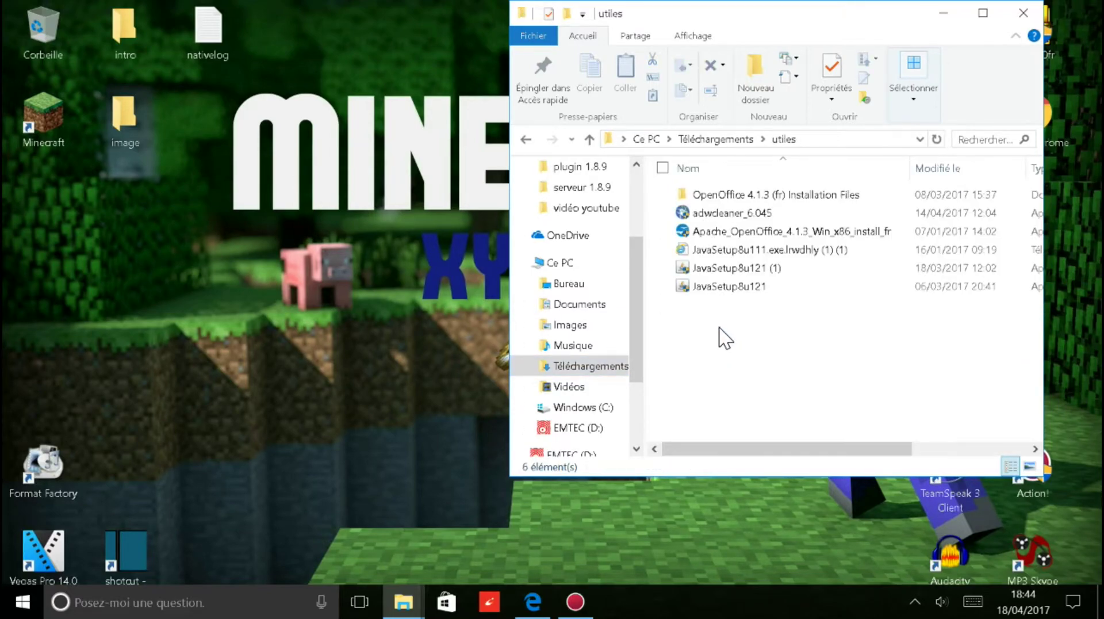
click(526, 138)
click(717, 198)
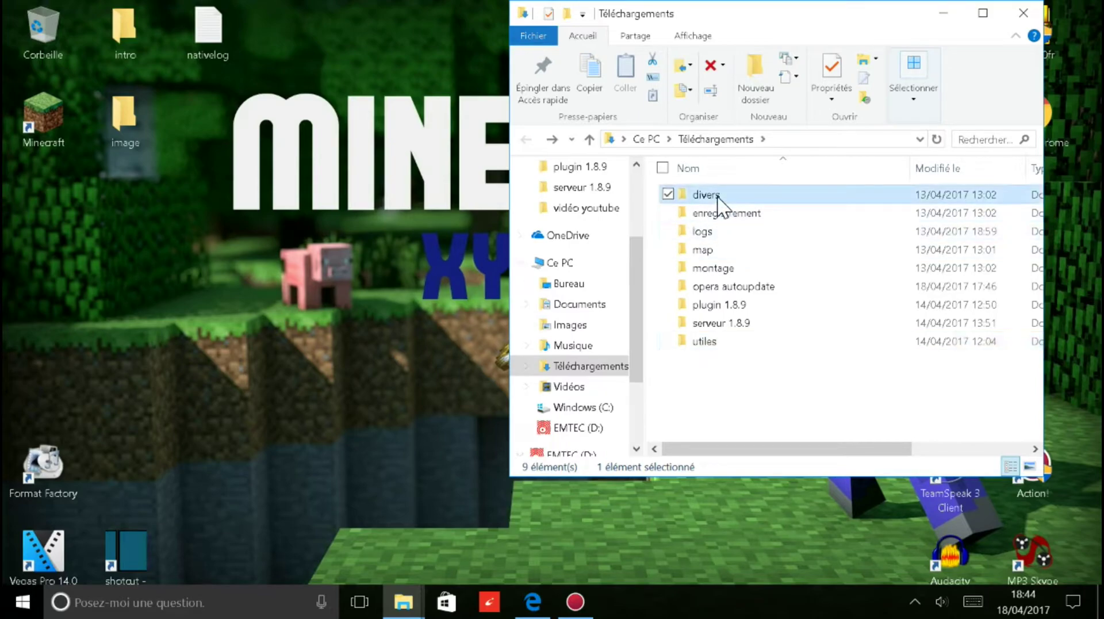
double_click(718, 196)
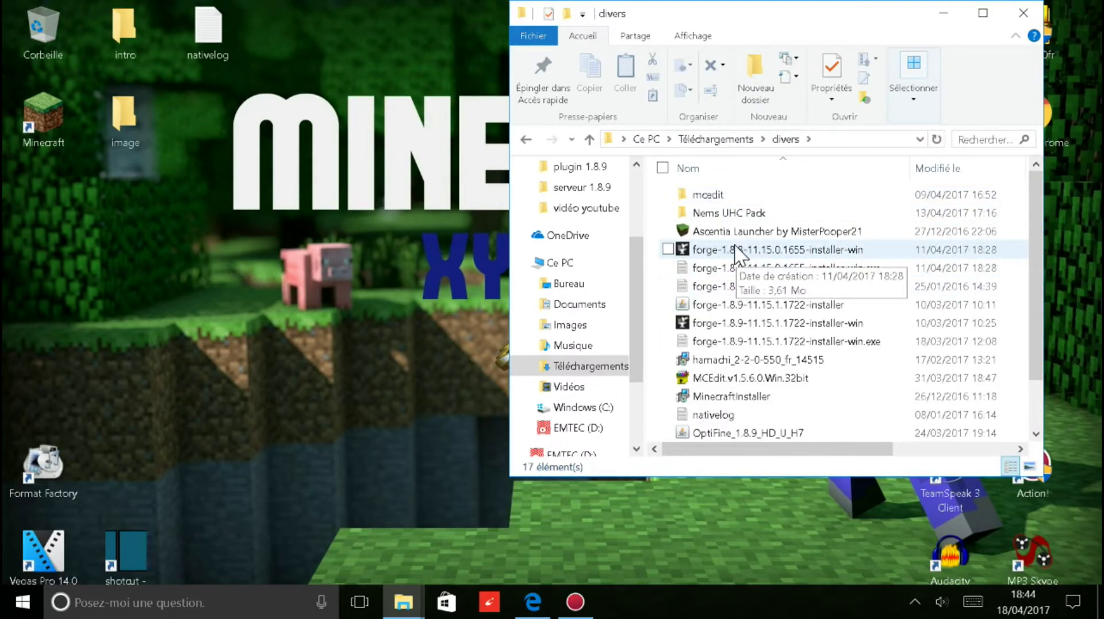
- Launch forge-1.8.8-11.15.0.1655-installer-win to view its install options, then close the installer and both folder windows
double_click(733, 250)
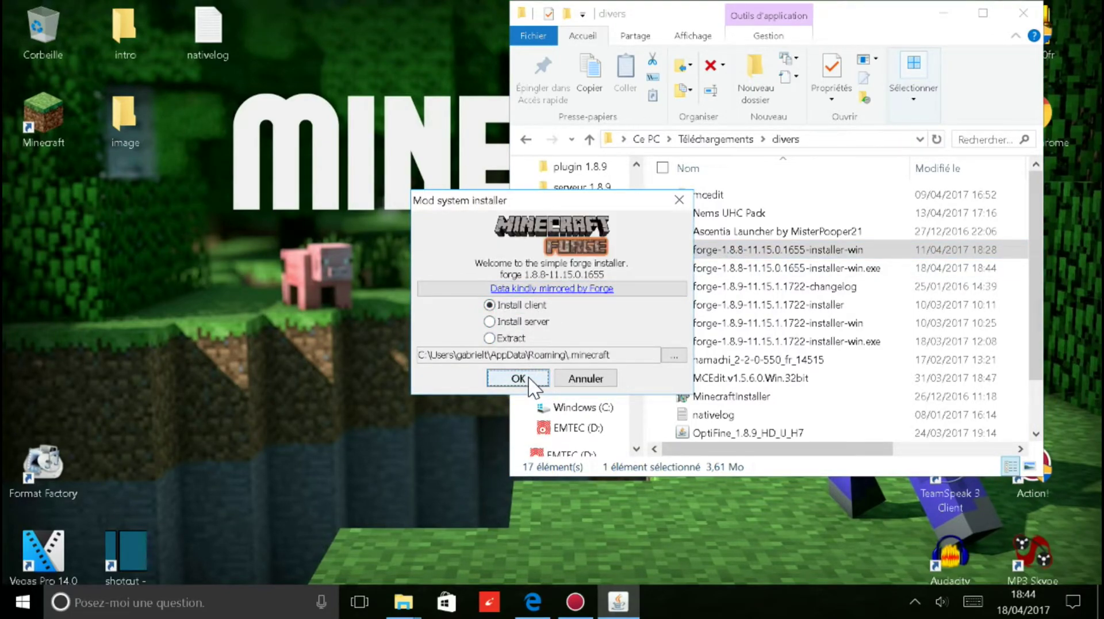
click(678, 200)
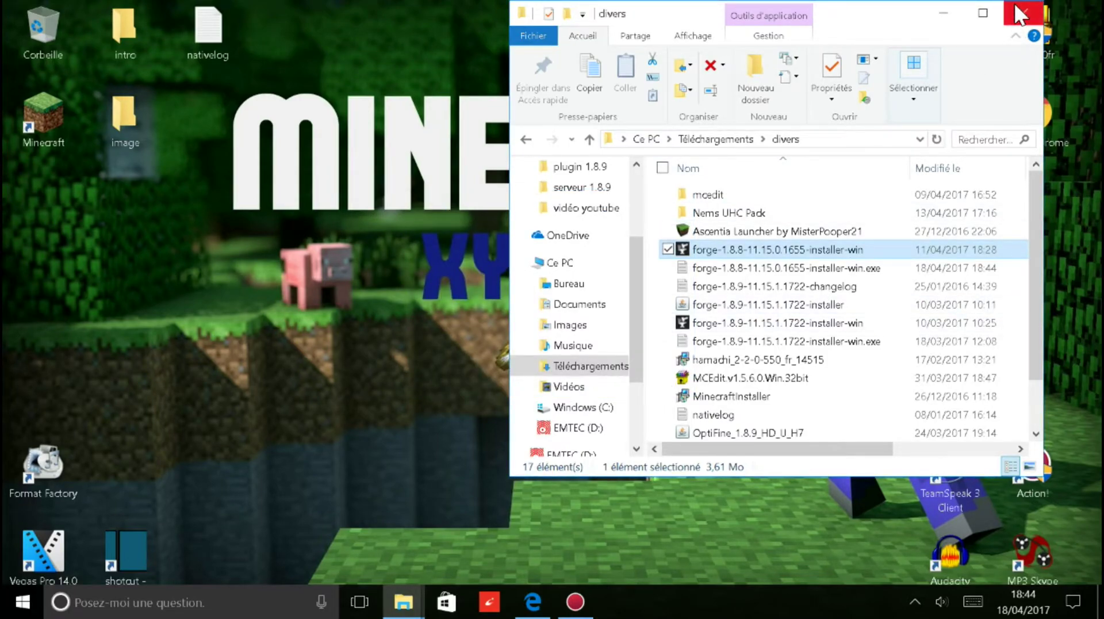
click(1017, 10)
click(404, 602)
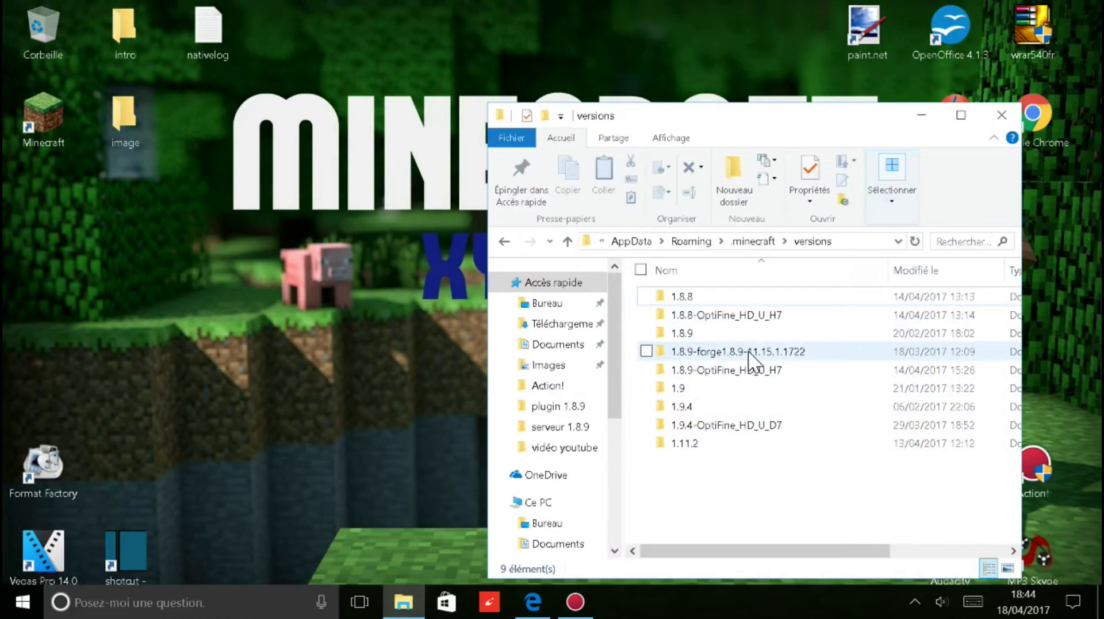
click(1001, 116)
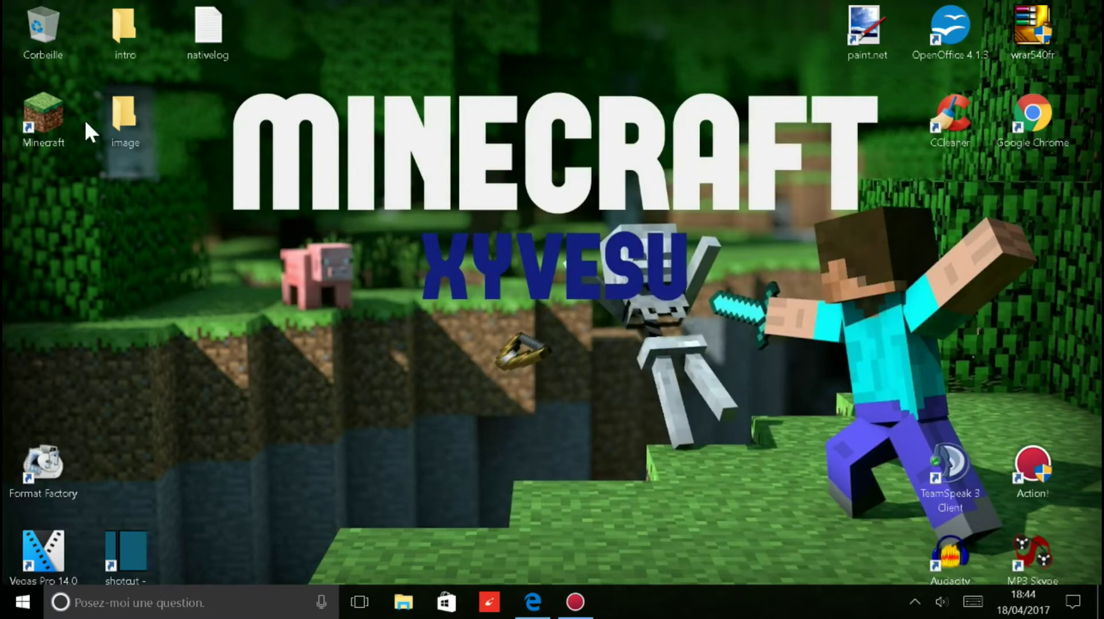
- Open the Minecraft launcher, select the forge 1.8 profile (1.8.9-forge1.8.9-11.15.1.1722), and start the game
double_click(40, 113)
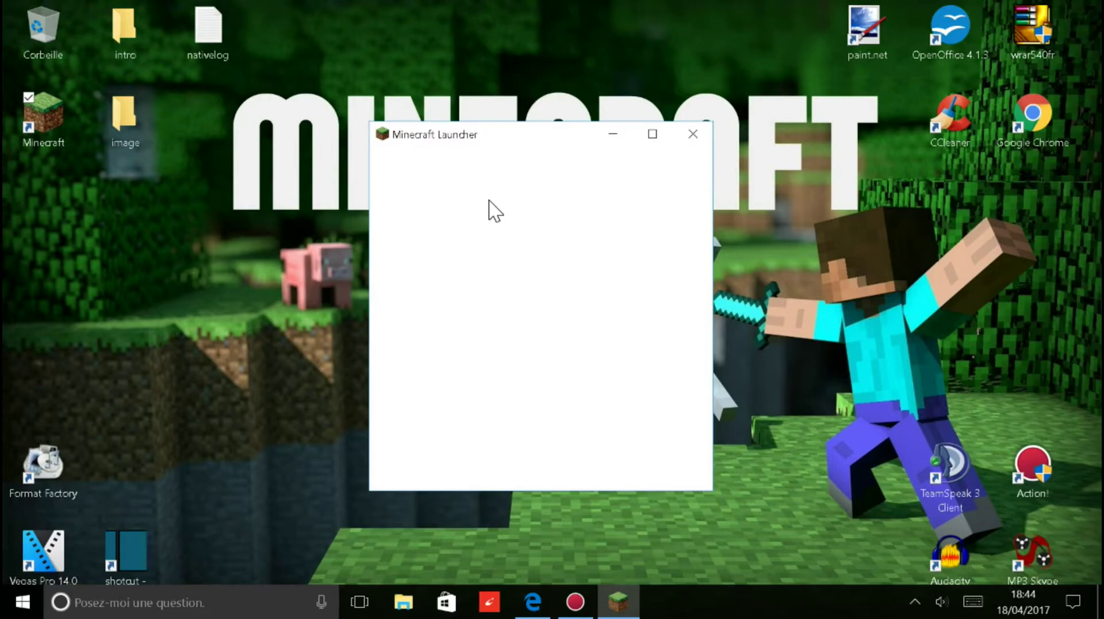
click(345, 270)
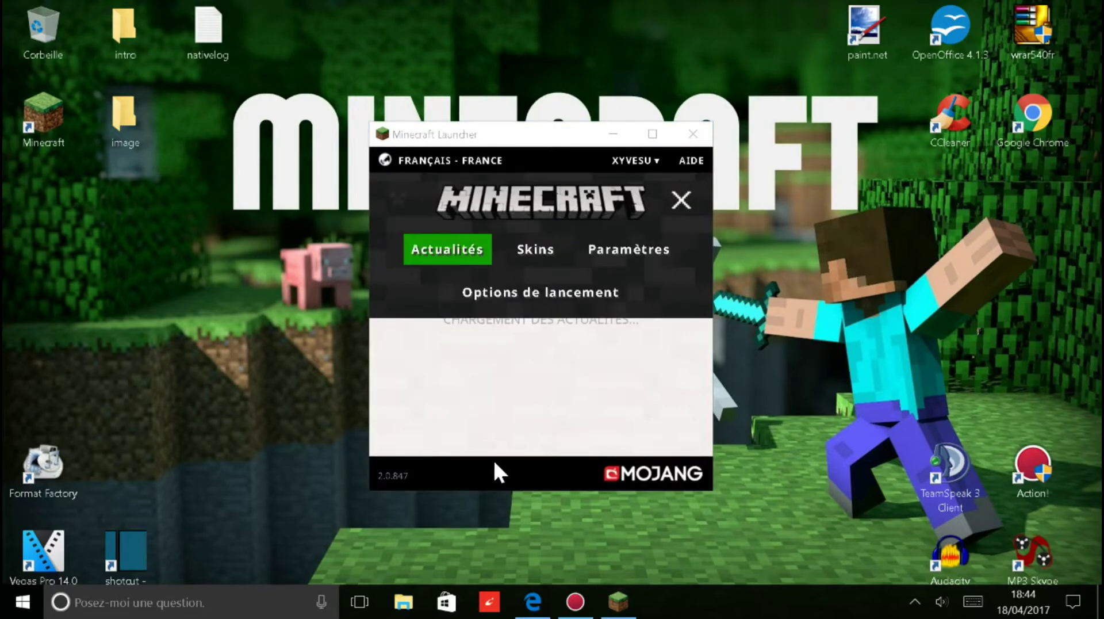
click(650, 447)
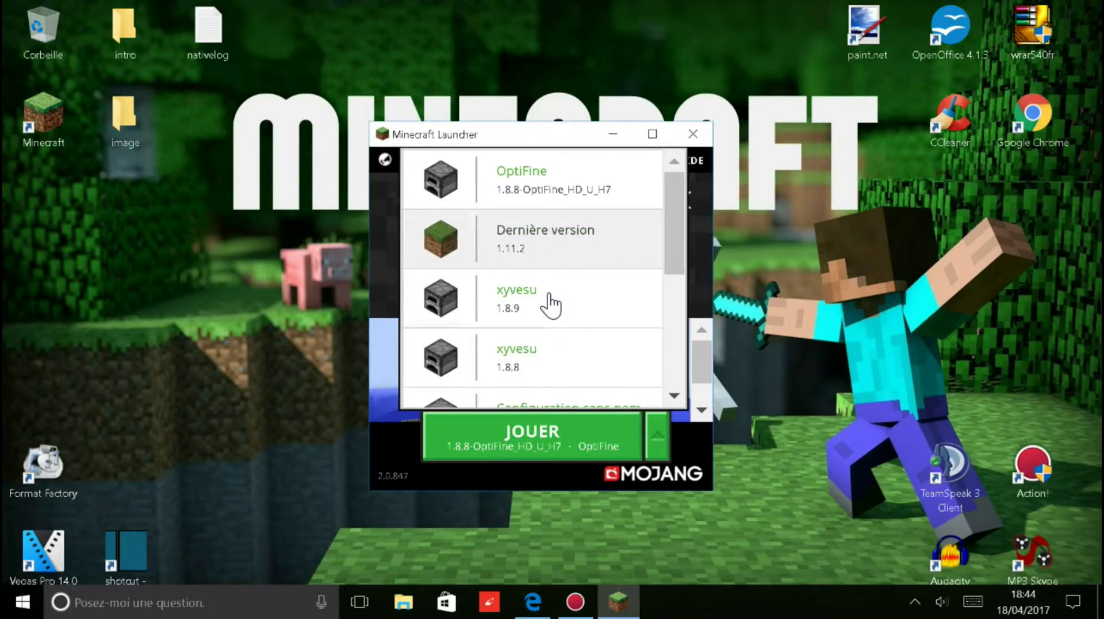
scroll(552, 304, down, 3)
click(564, 282)
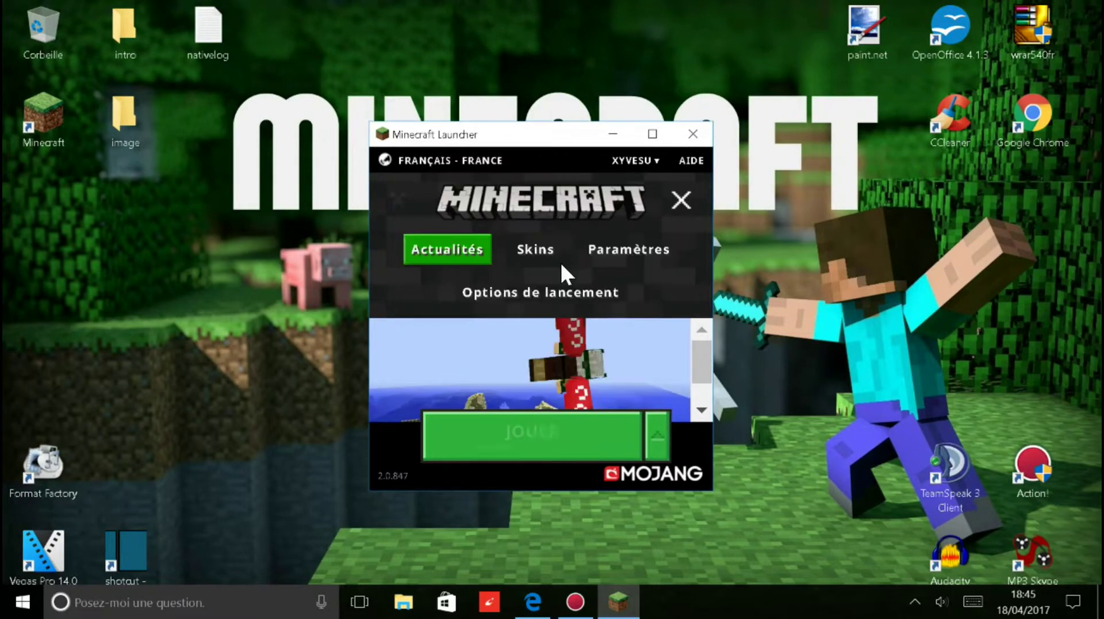
click(574, 430)
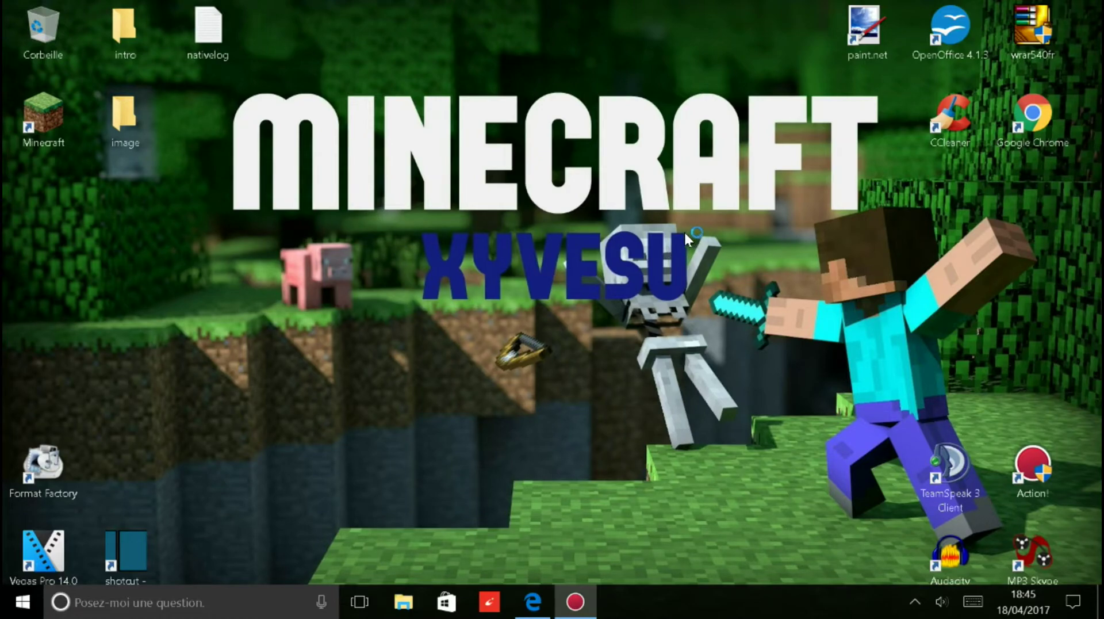
drag(686, 231, 444, 315)
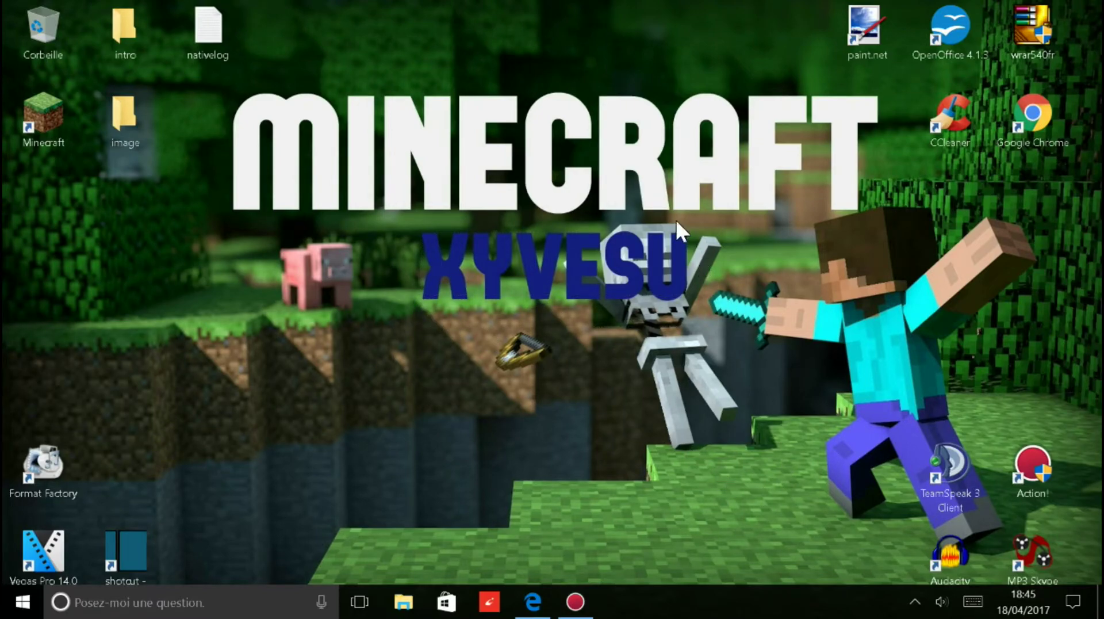
drag(685, 231, 422, 300)
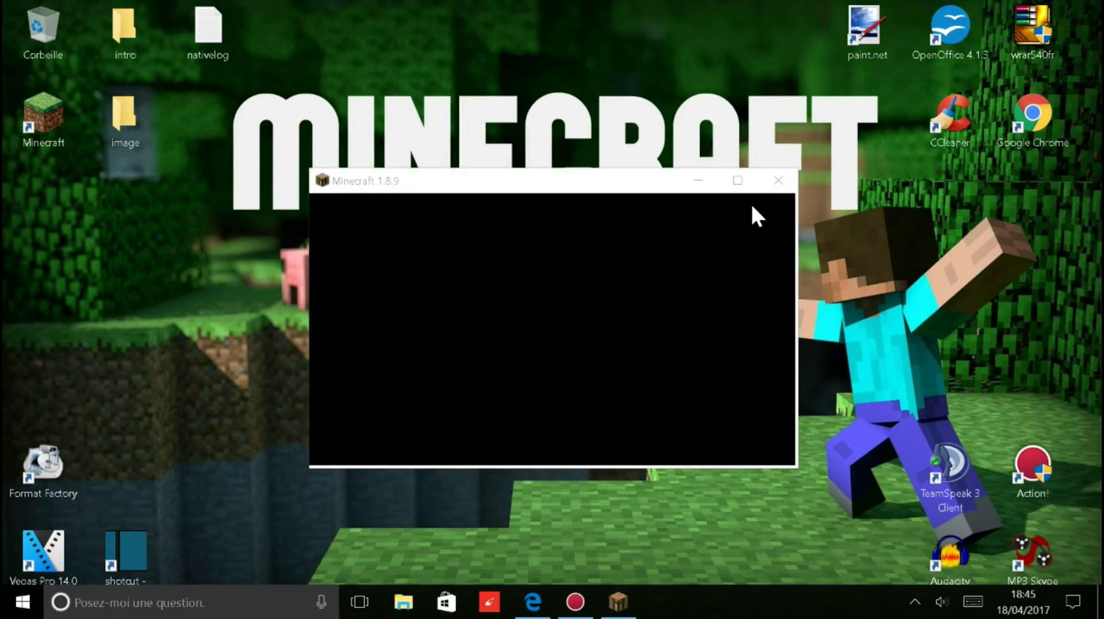
- Maximize the Minecraft 1.8.9 window while it loads, then dismiss the crash report and close the launcher
click(739, 181)
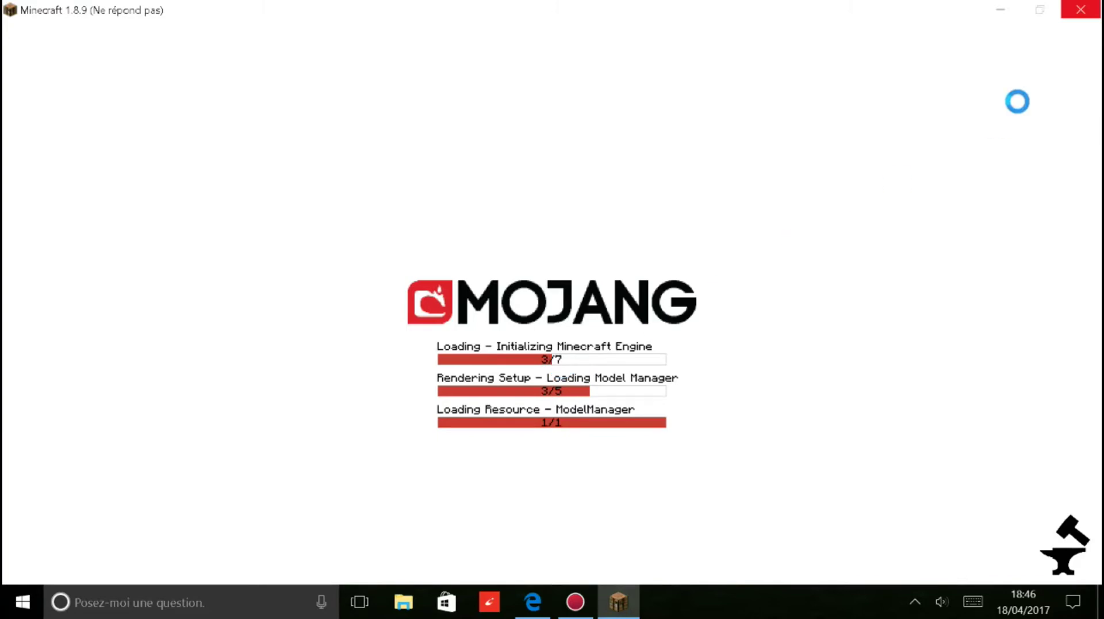
mouse_move(629, 614)
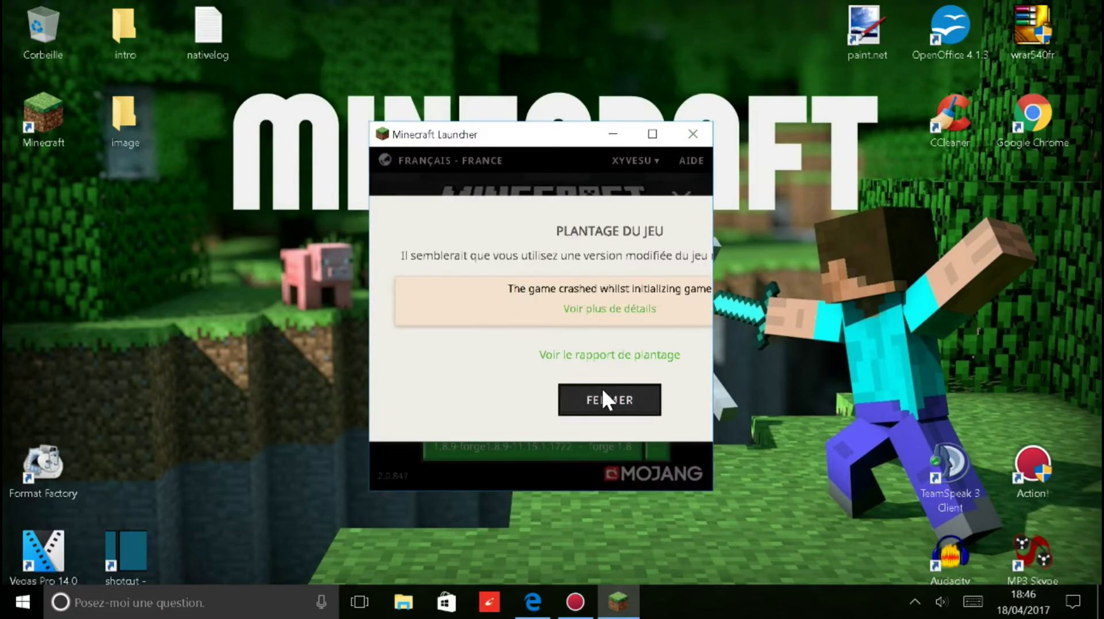
click(603, 395)
click(691, 134)
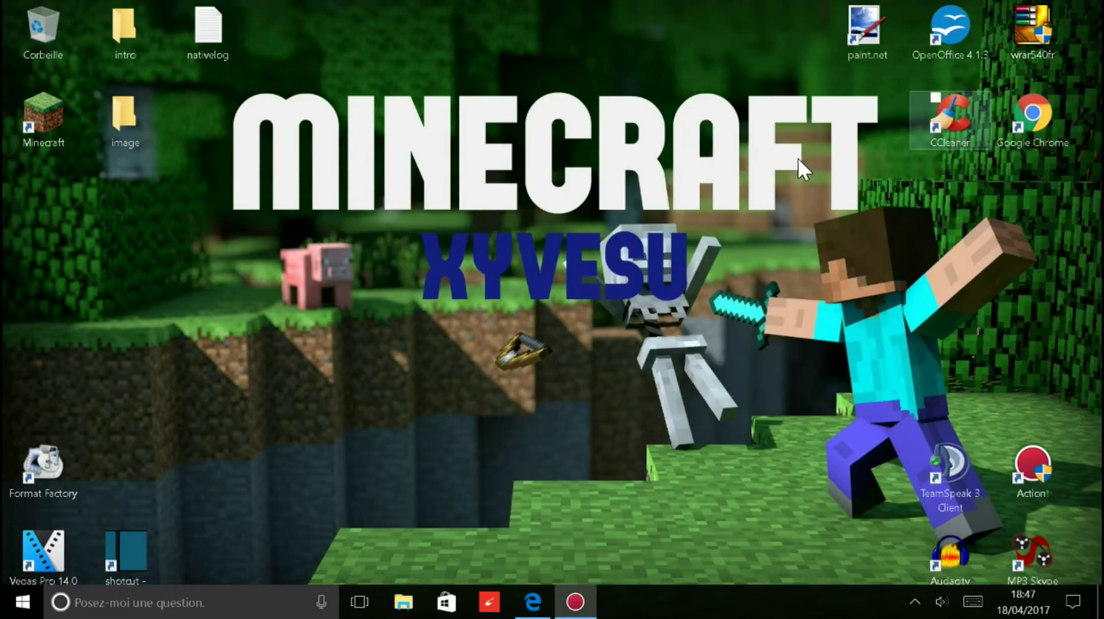
- Reopen the AppData Roaming folder and view the versions folder inside .minecraft
key(super+r)
key(Return)
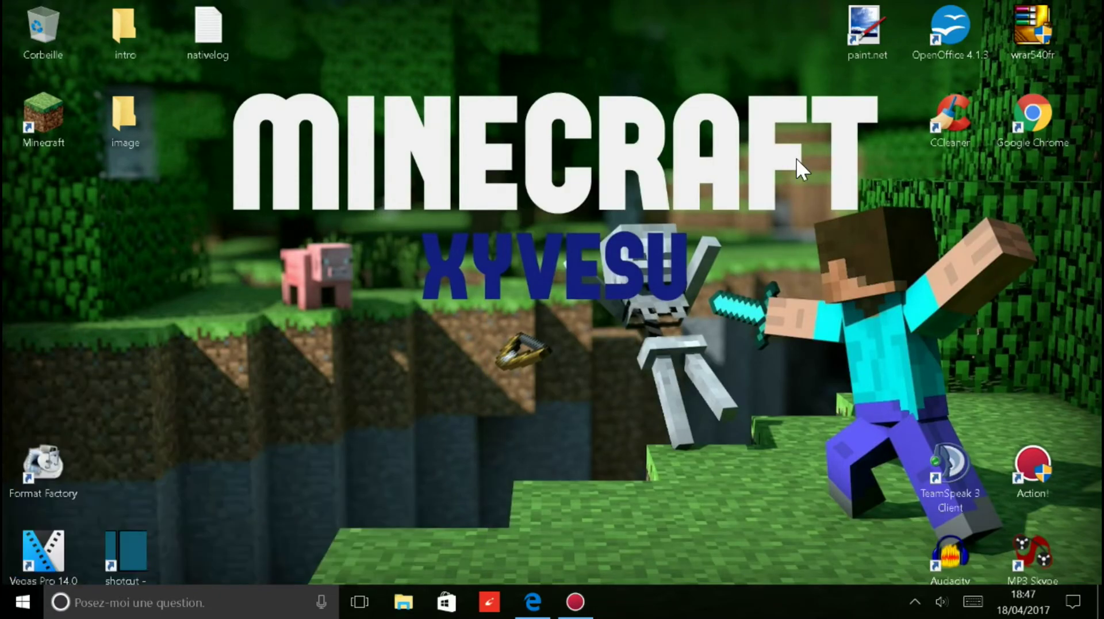
double_click(723, 300)
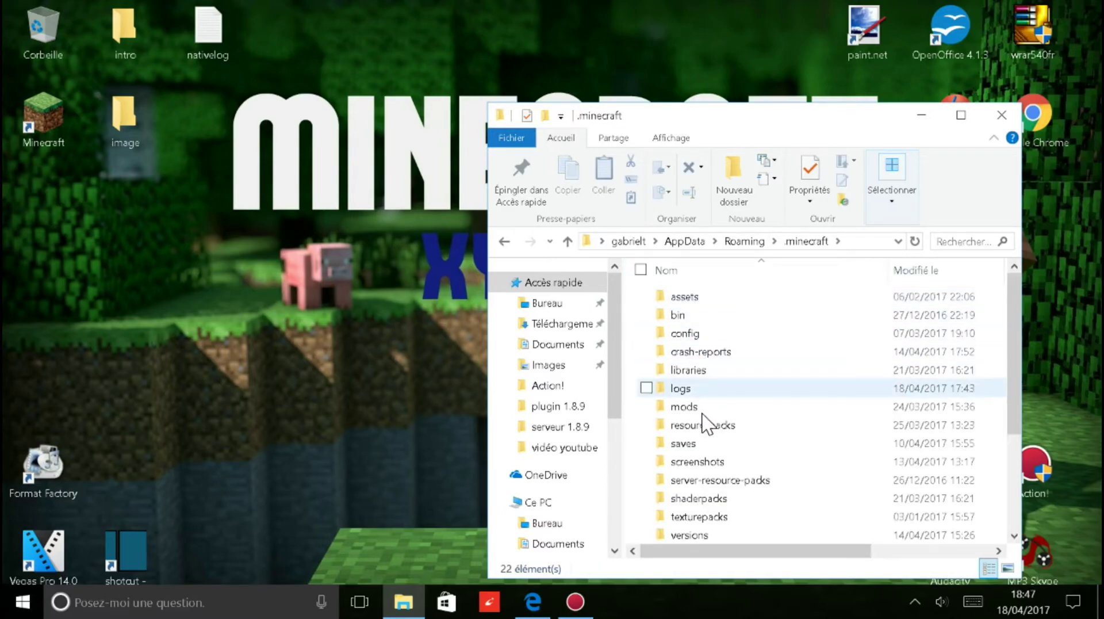
double_click(711, 534)
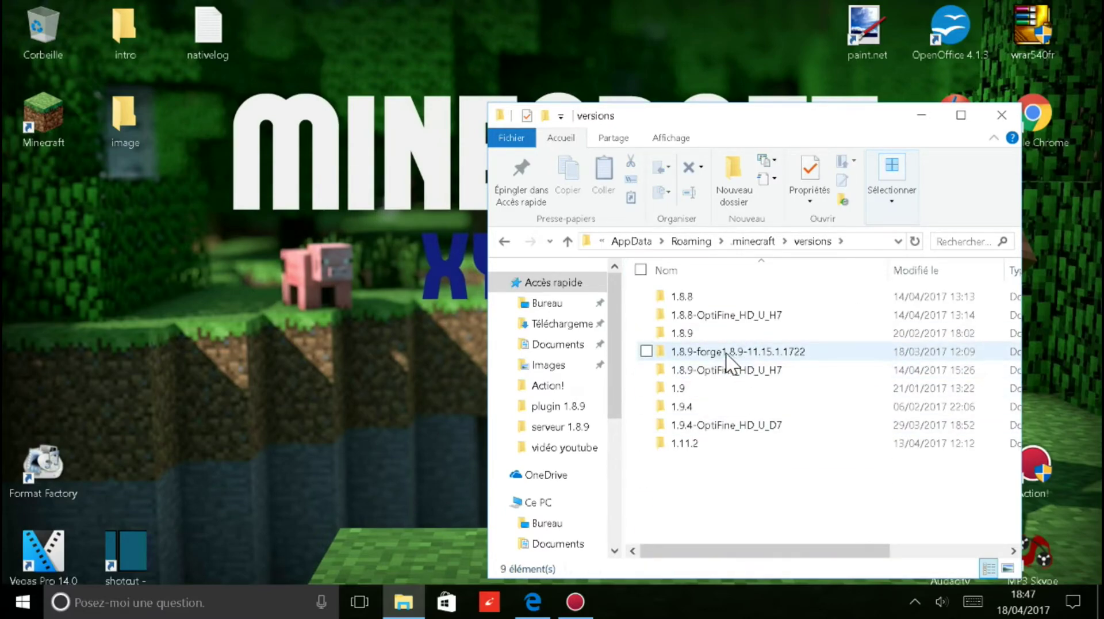
- Return to the Roaming folder and open the mods folder inside .minecraftffff
click(505, 241)
click(505, 241)
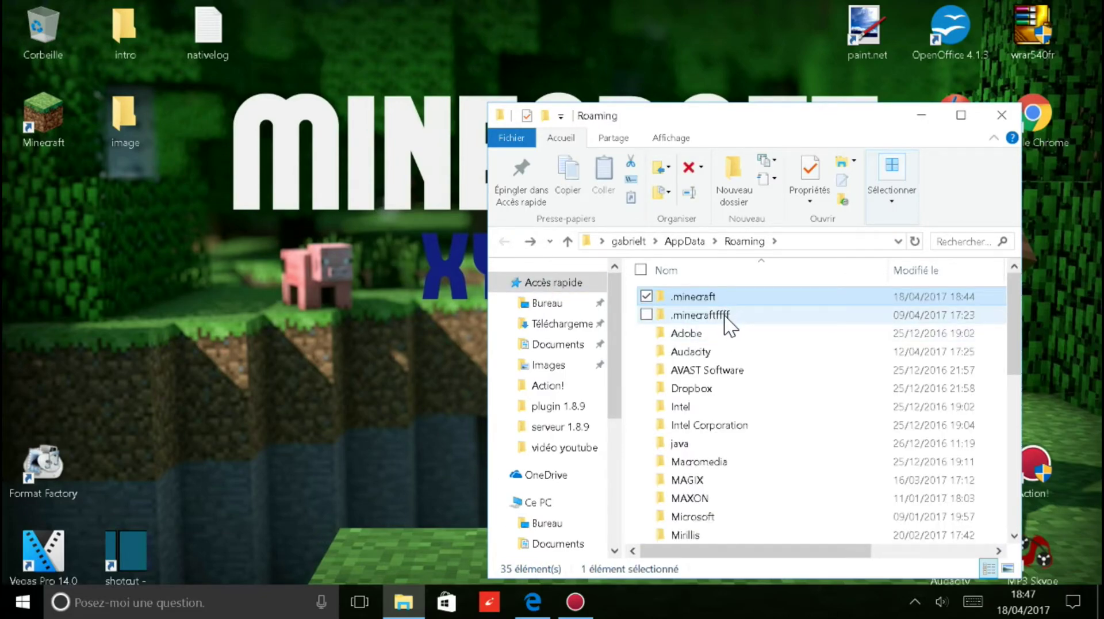
double_click(735, 318)
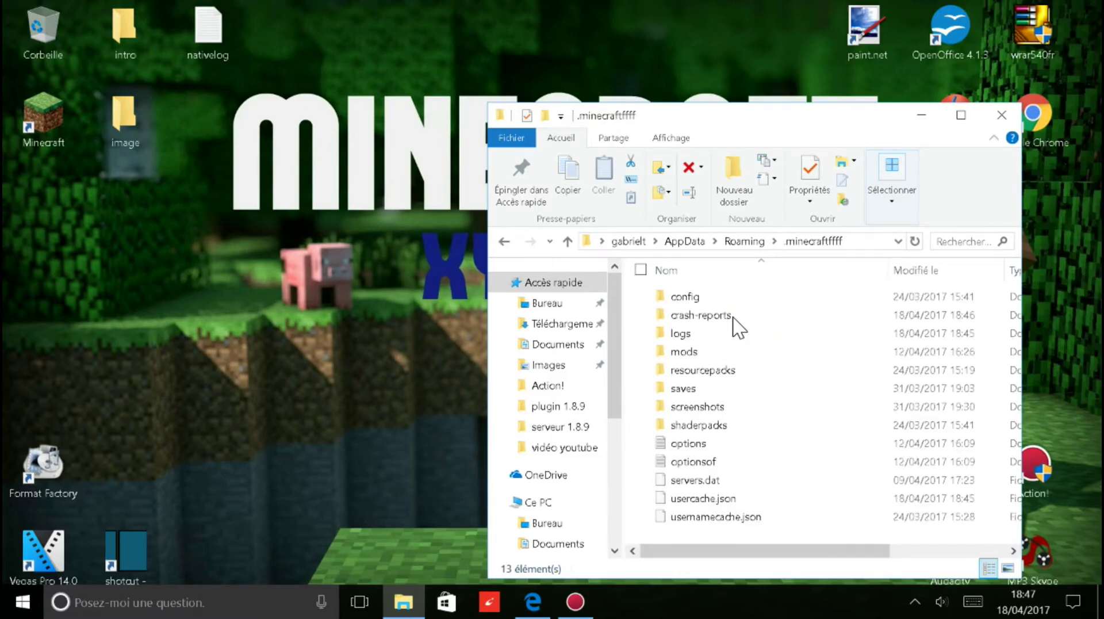
double_click(727, 352)
click(504, 241)
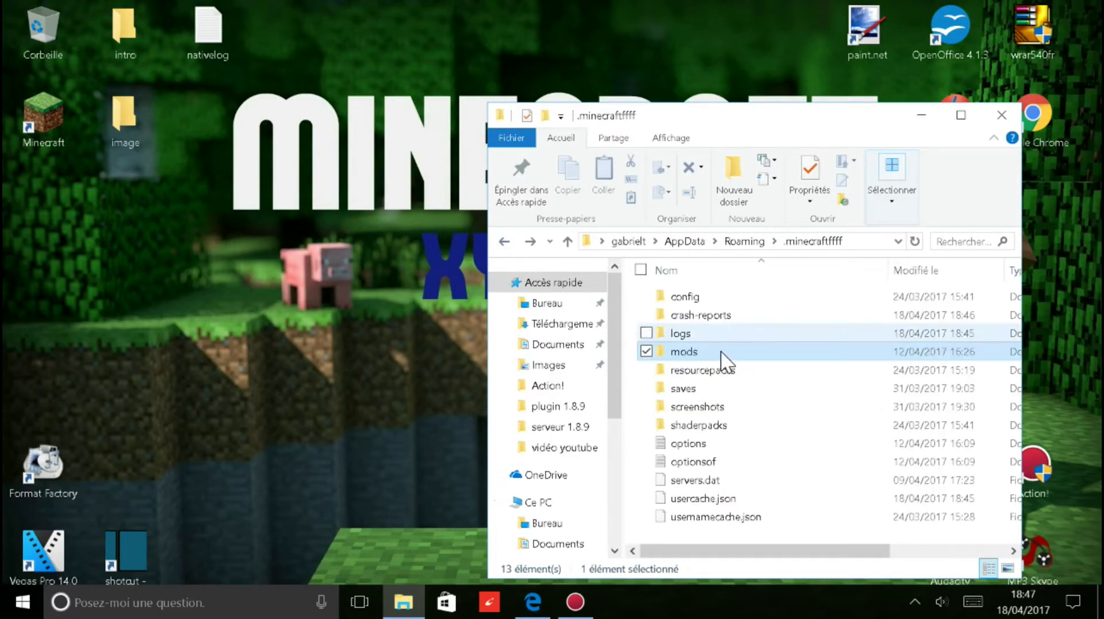
double_click(722, 354)
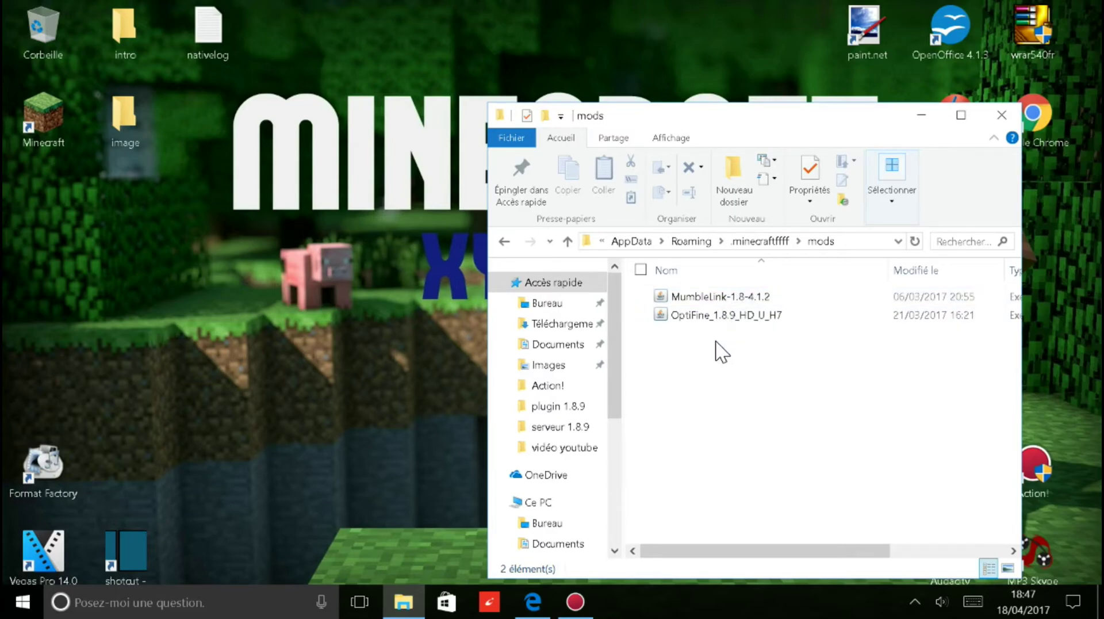
click(399, 613)
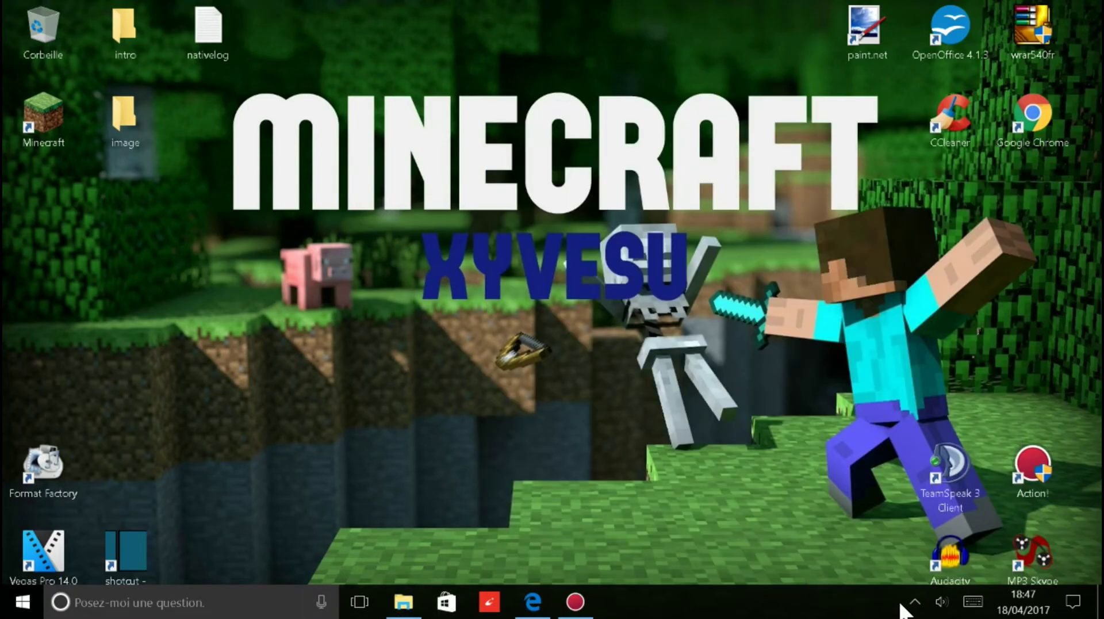
click(915, 602)
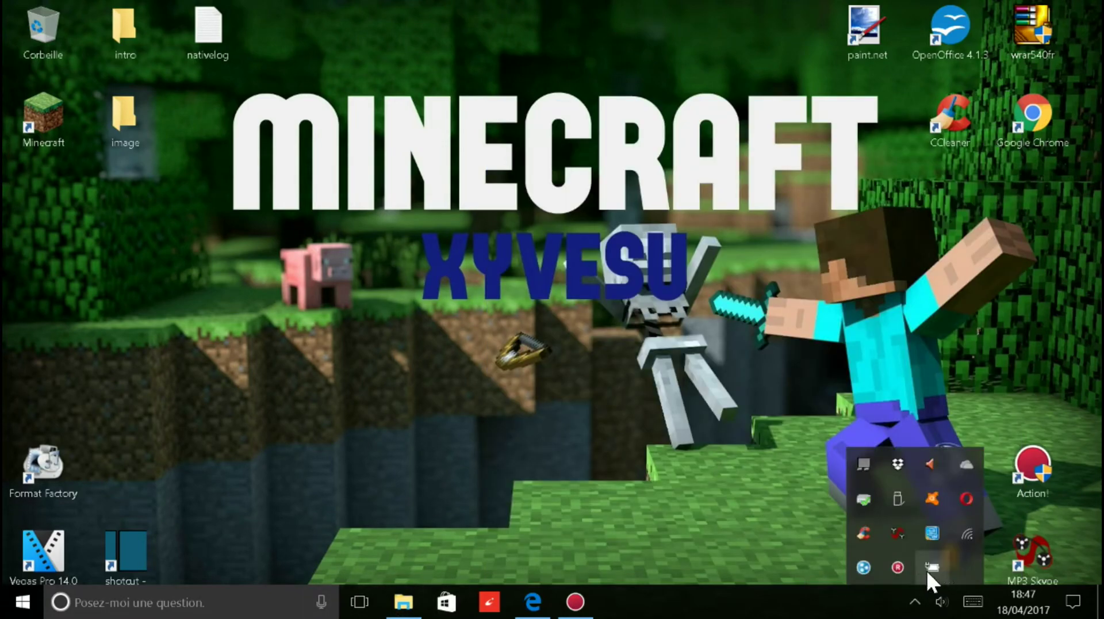
click(916, 600)
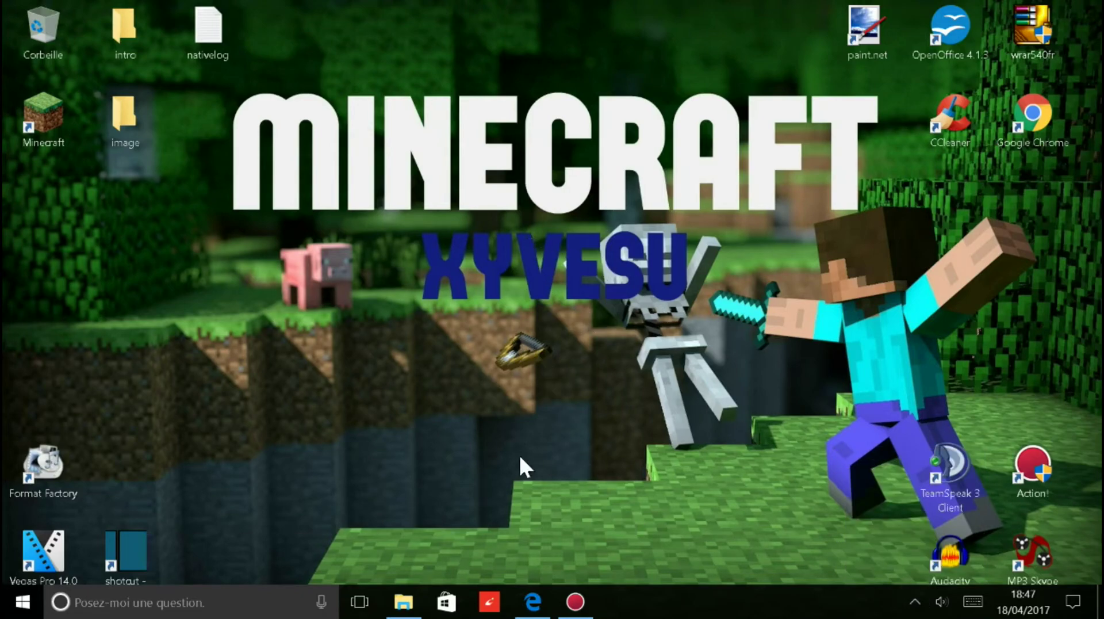
click(404, 603)
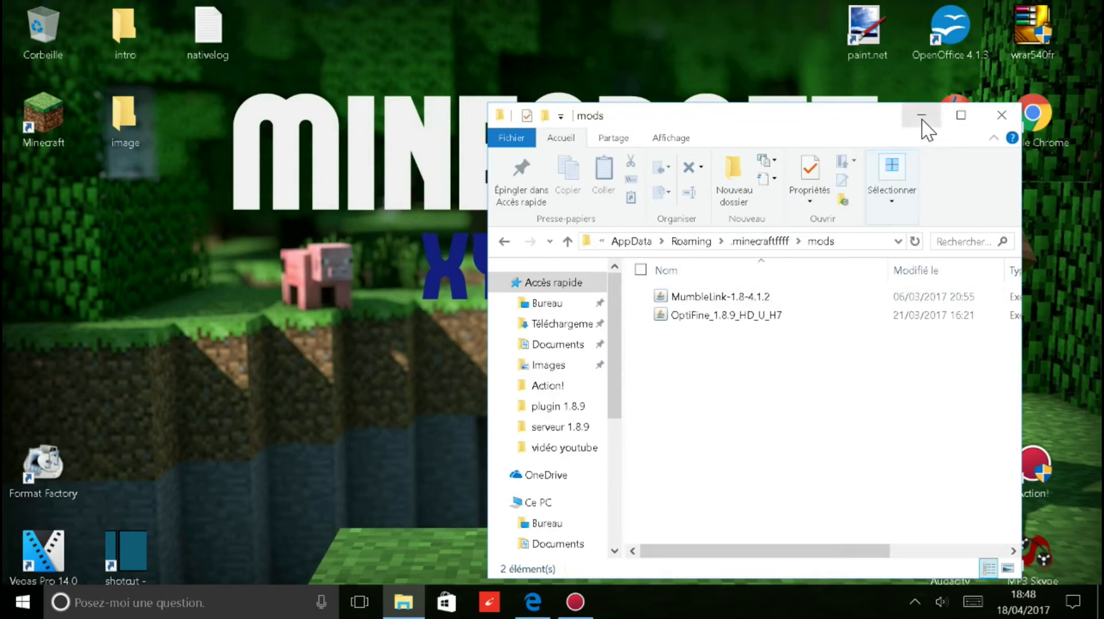
- Close the mods folder window and open the forge 1.8 profile's settings in the maximized Minecraft launcher
click(1000, 113)
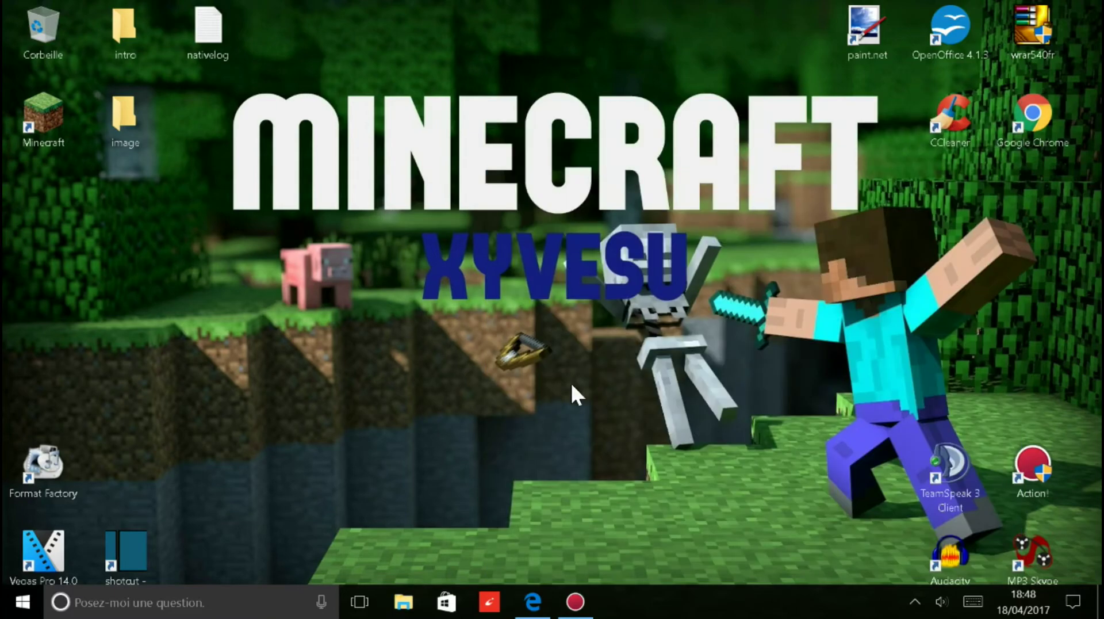
double_click(63, 122)
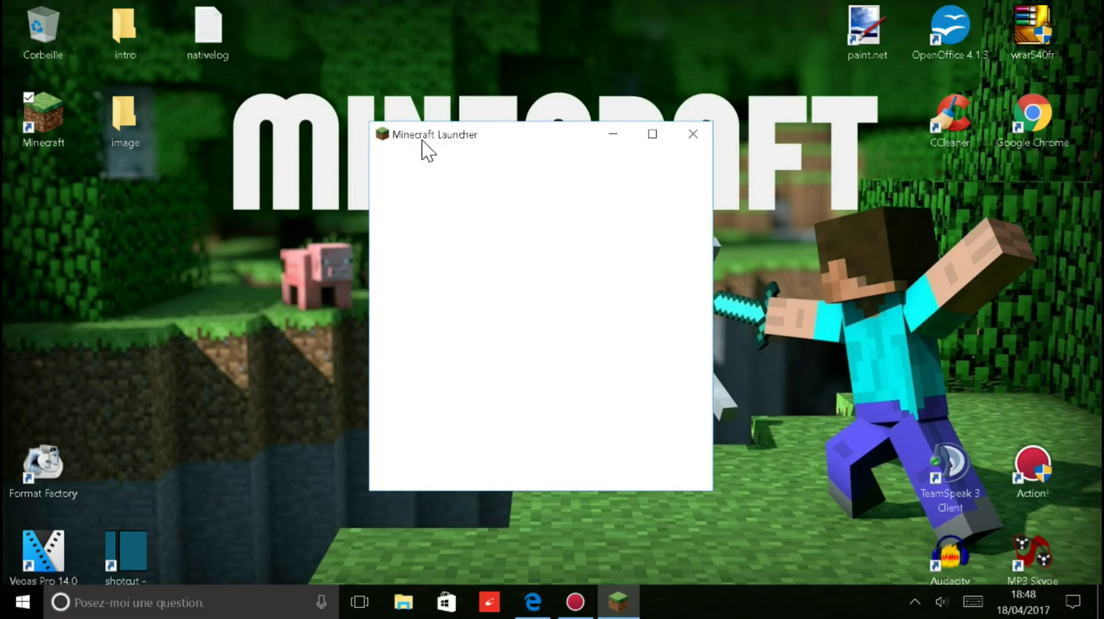
click(265, 165)
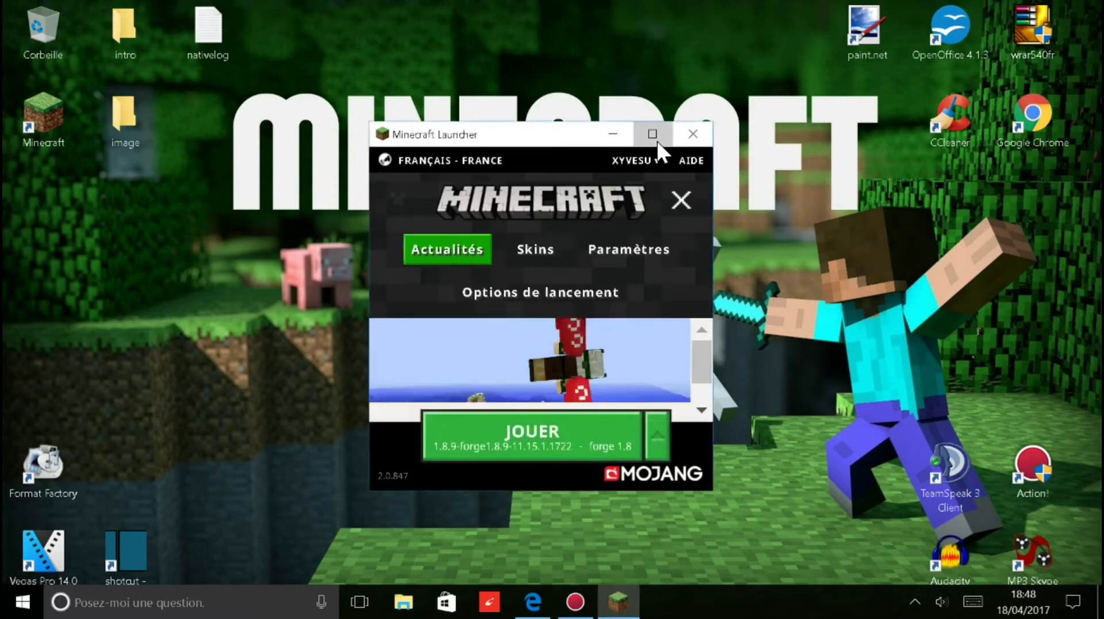
click(658, 142)
click(706, 134)
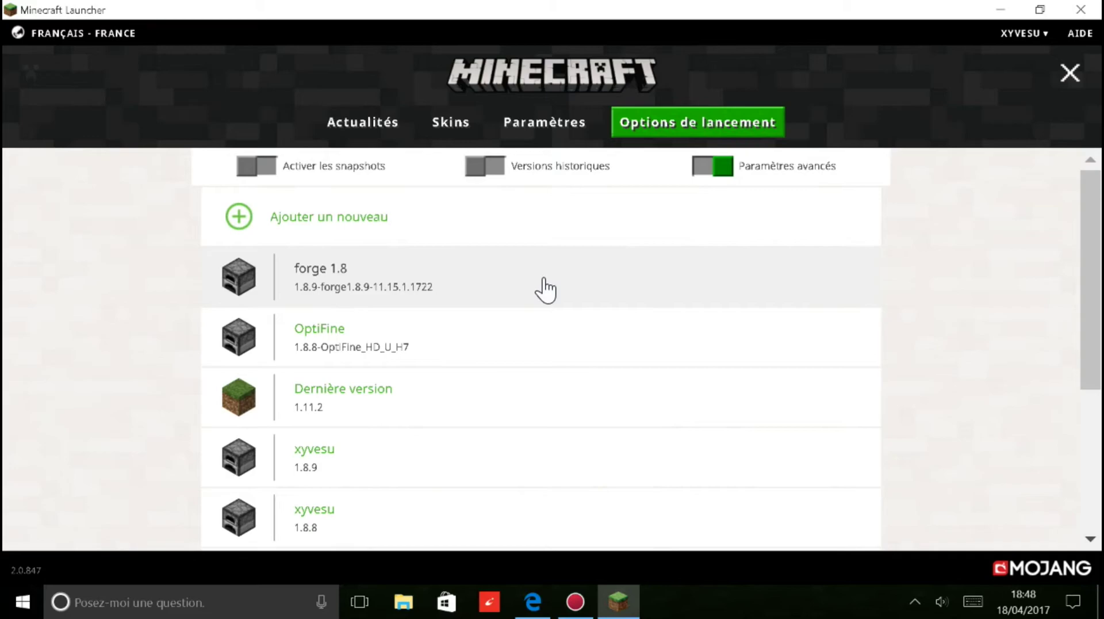
click(546, 289)
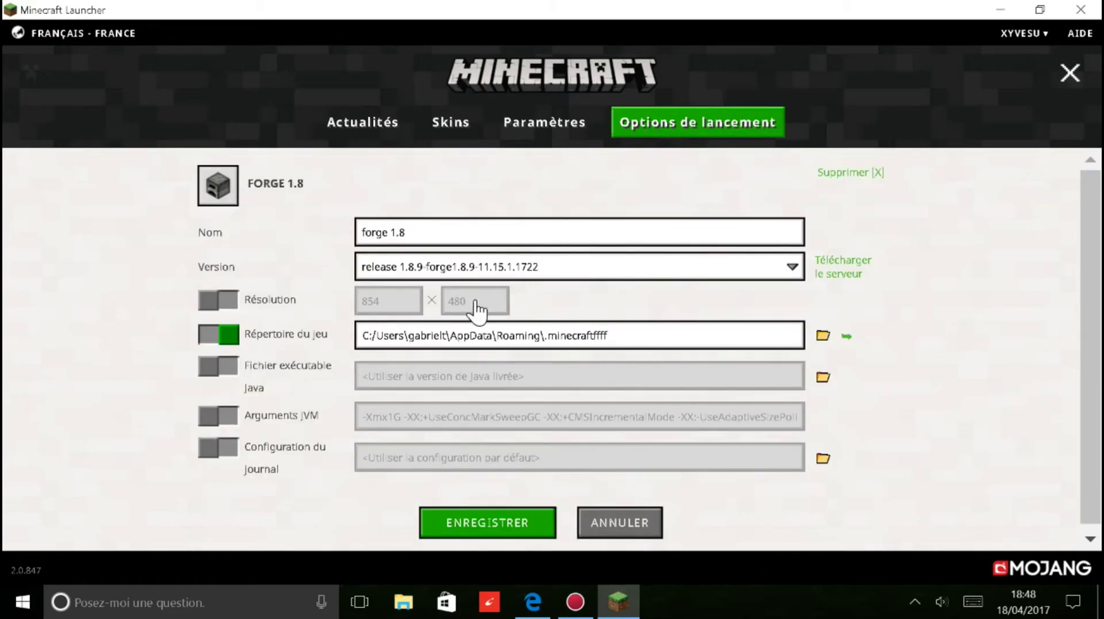
- Try switching the forge 1.8 profile's custom game directory off and on, then discard the edits and close the launcher
click(229, 340)
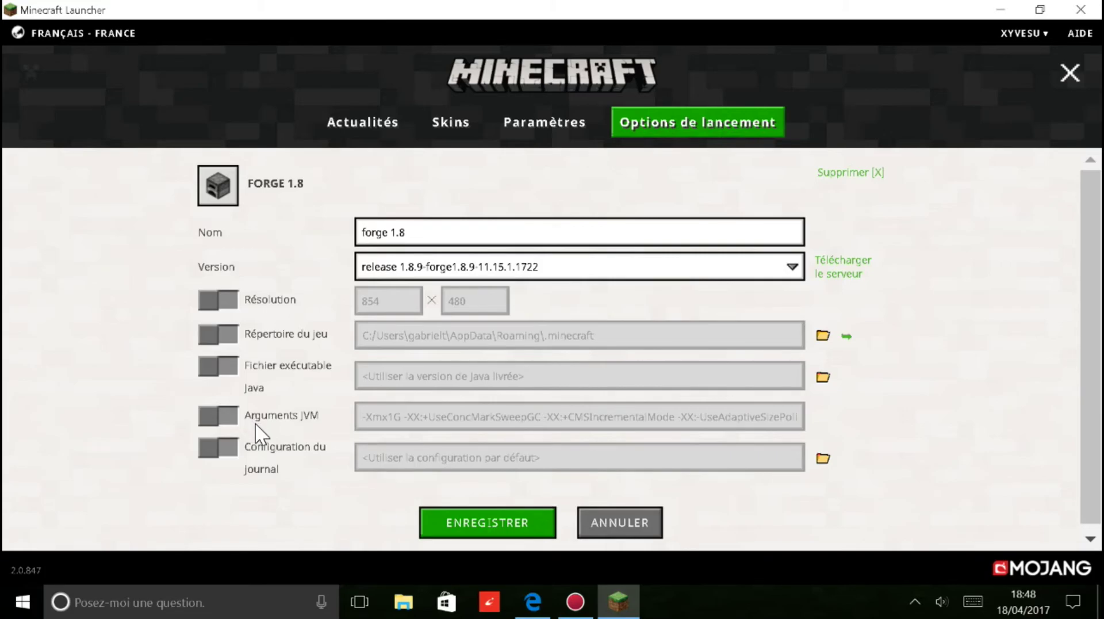
click(227, 339)
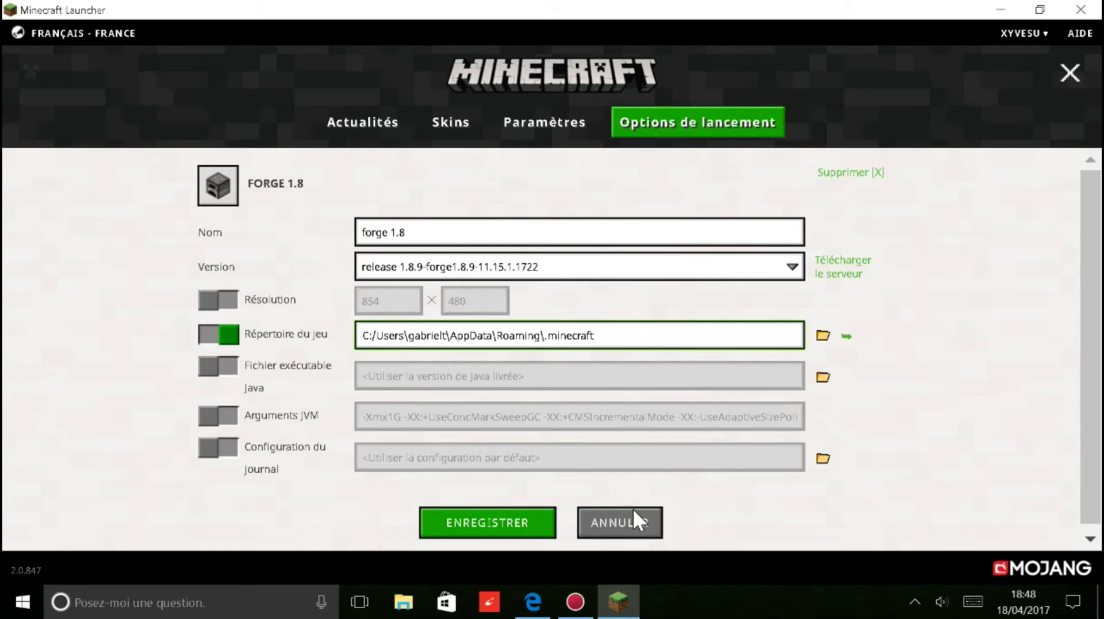
click(238, 338)
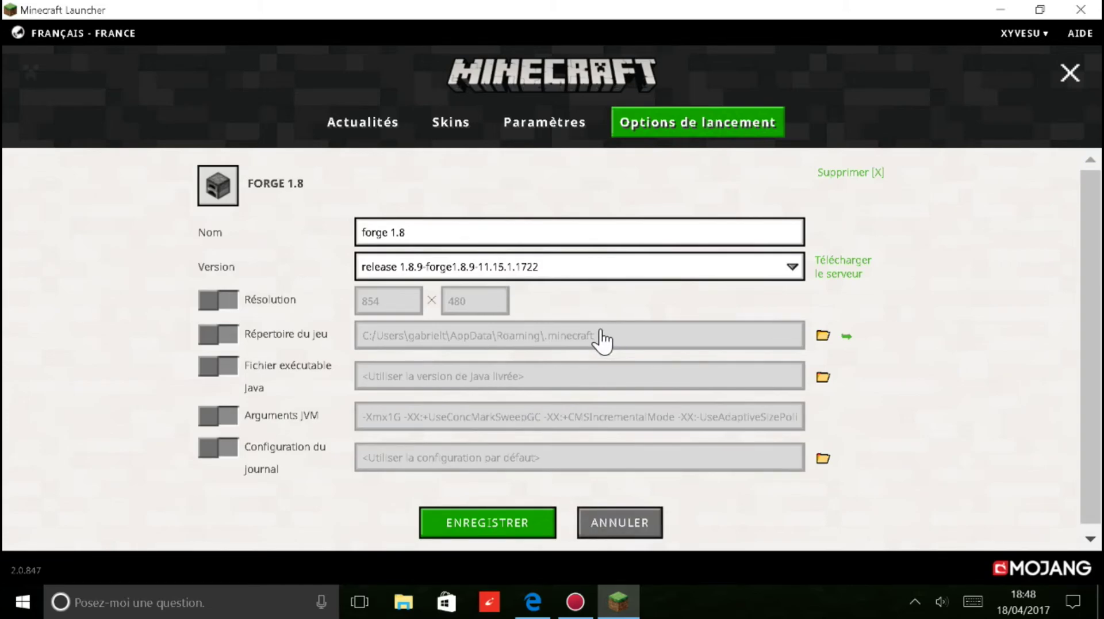
click(627, 521)
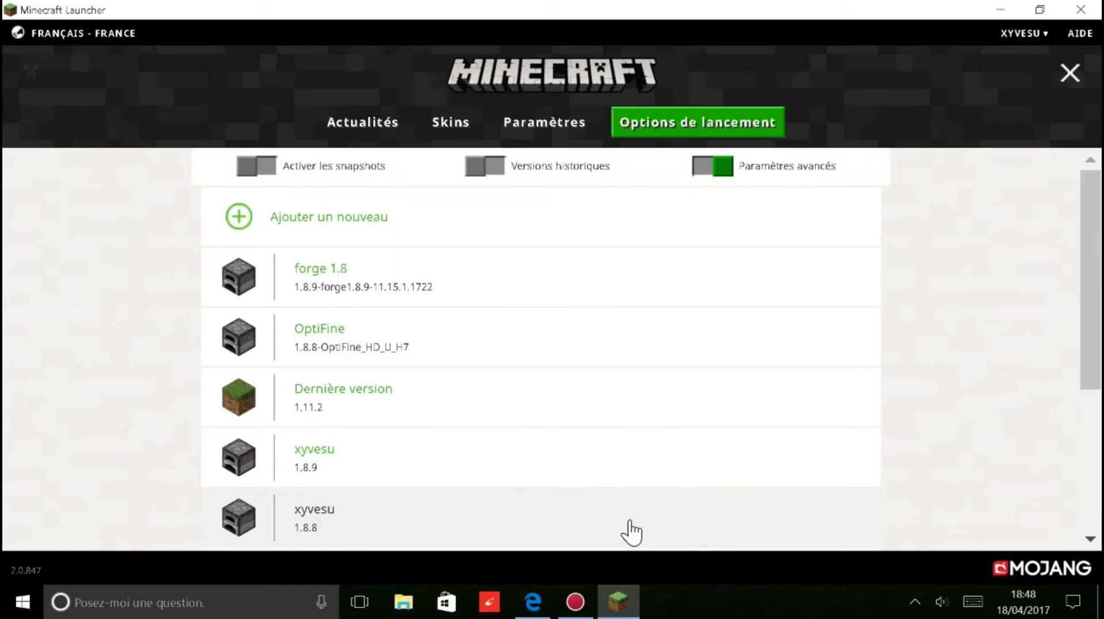
click(1081, 10)
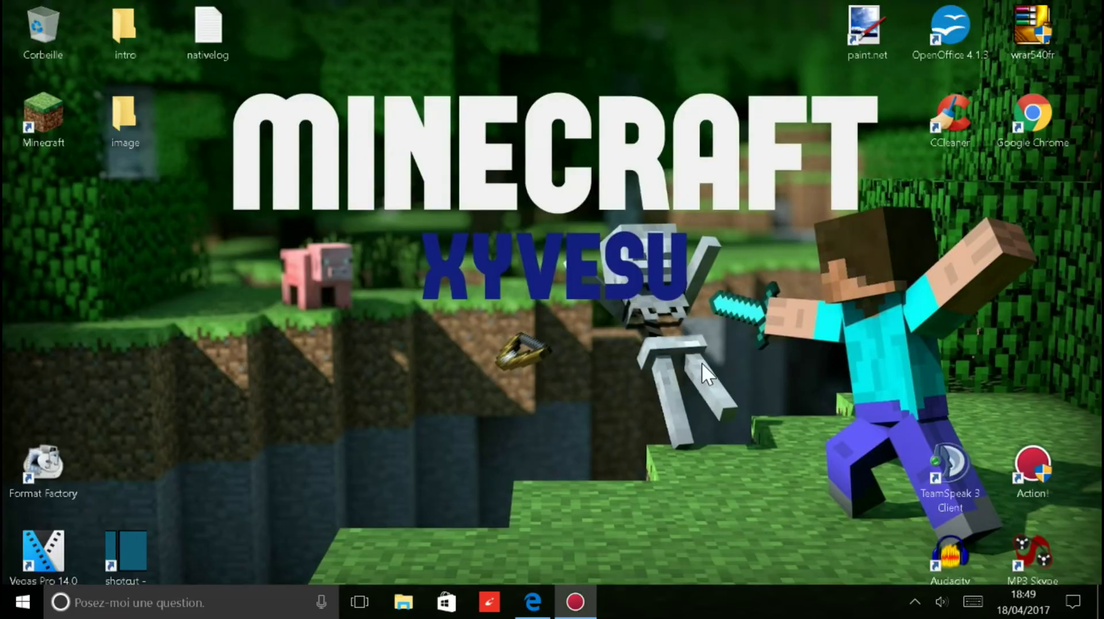
- Open the AppData Roaming folder to locate .minecraftffff, then close the window
key(super+r)
key(Return)
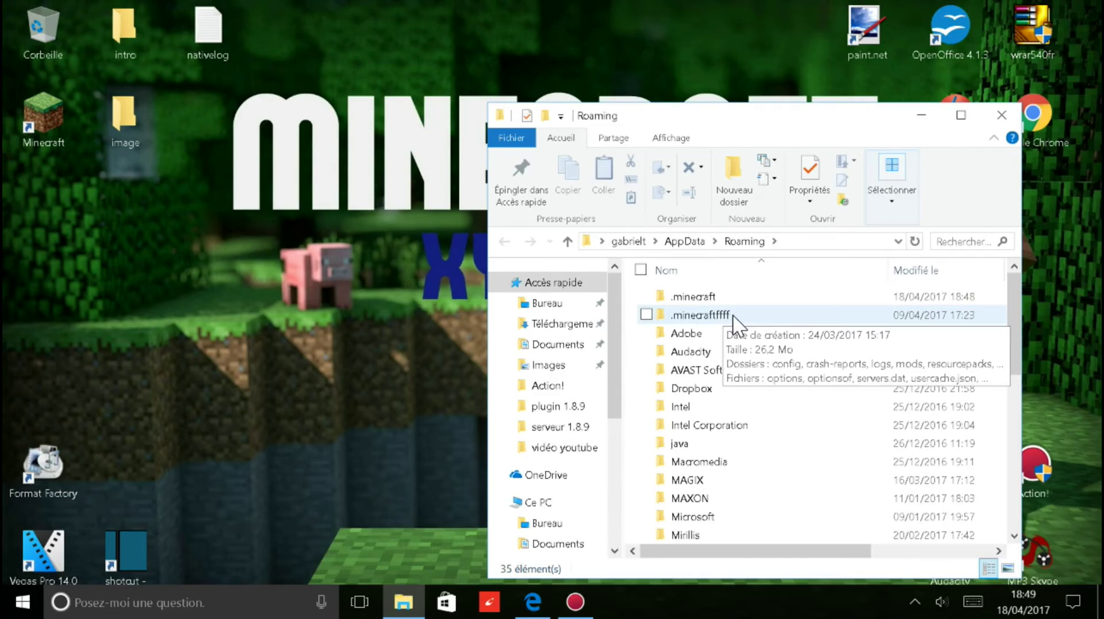
click(1002, 116)
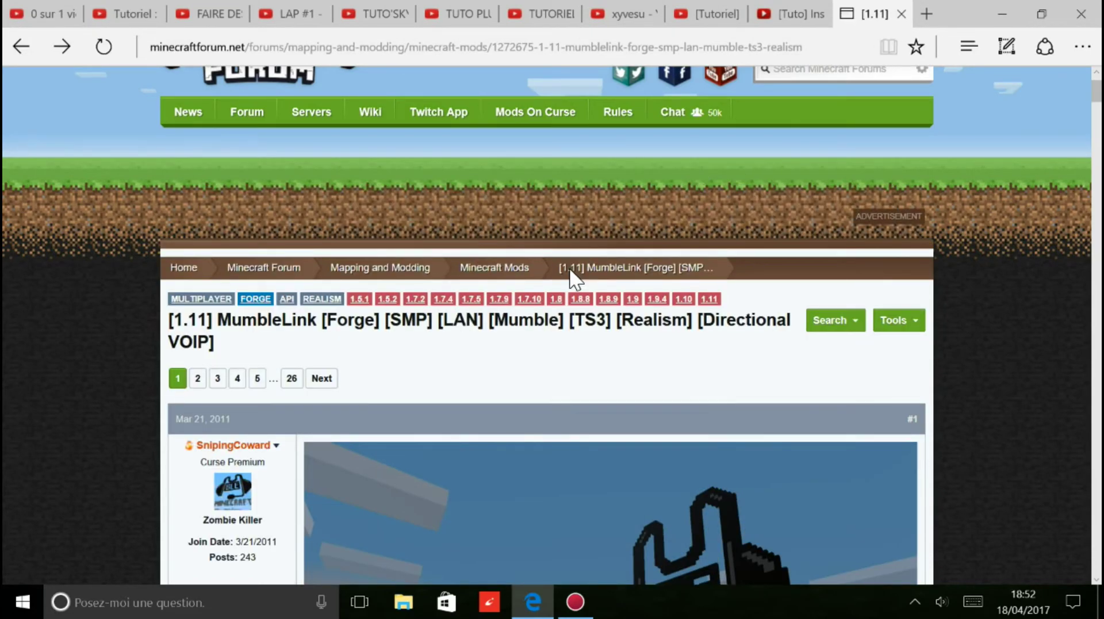
- Request the MC 1.8.9 client download from the MumbleLink forum thread
scroll(598, 299, down, 4)
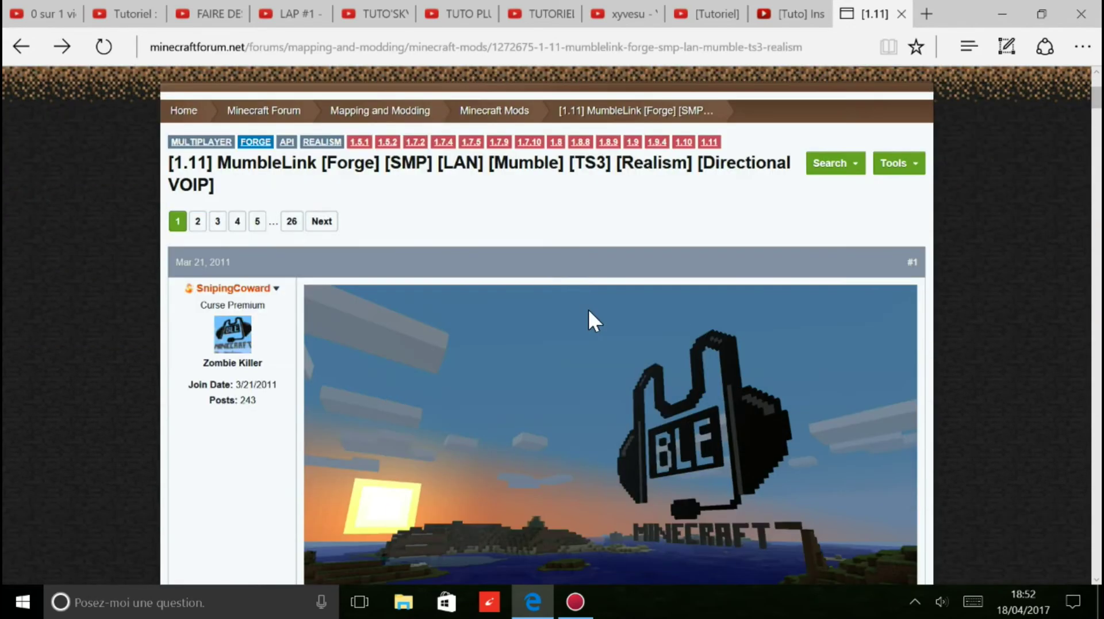
scroll(588, 311, down, 10)
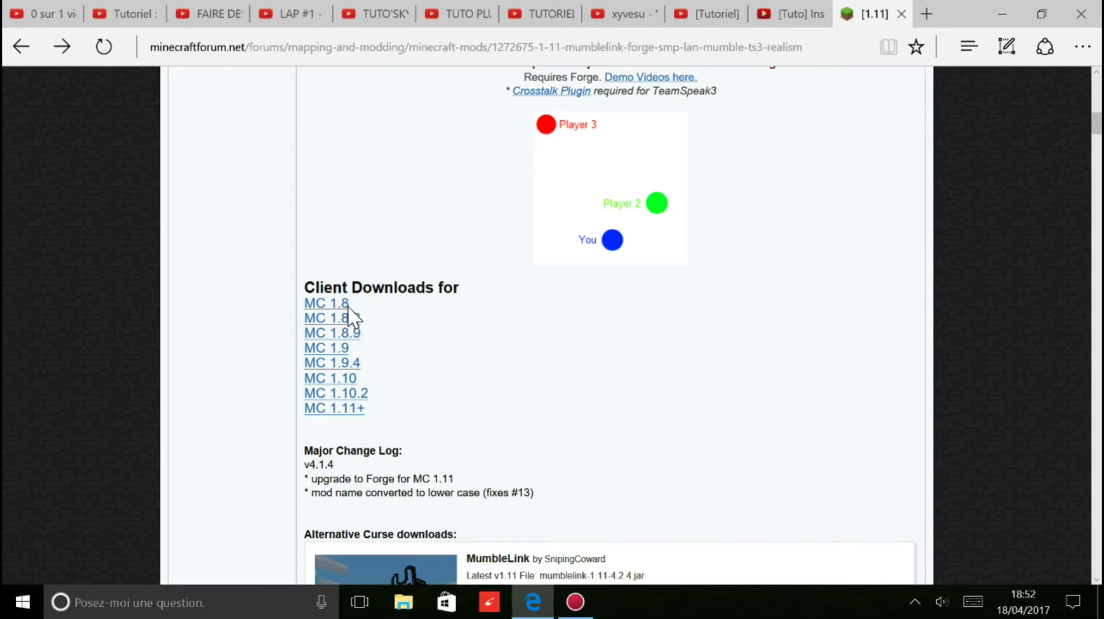
scroll(399, 319, down, 5)
scroll(436, 331, up, 3)
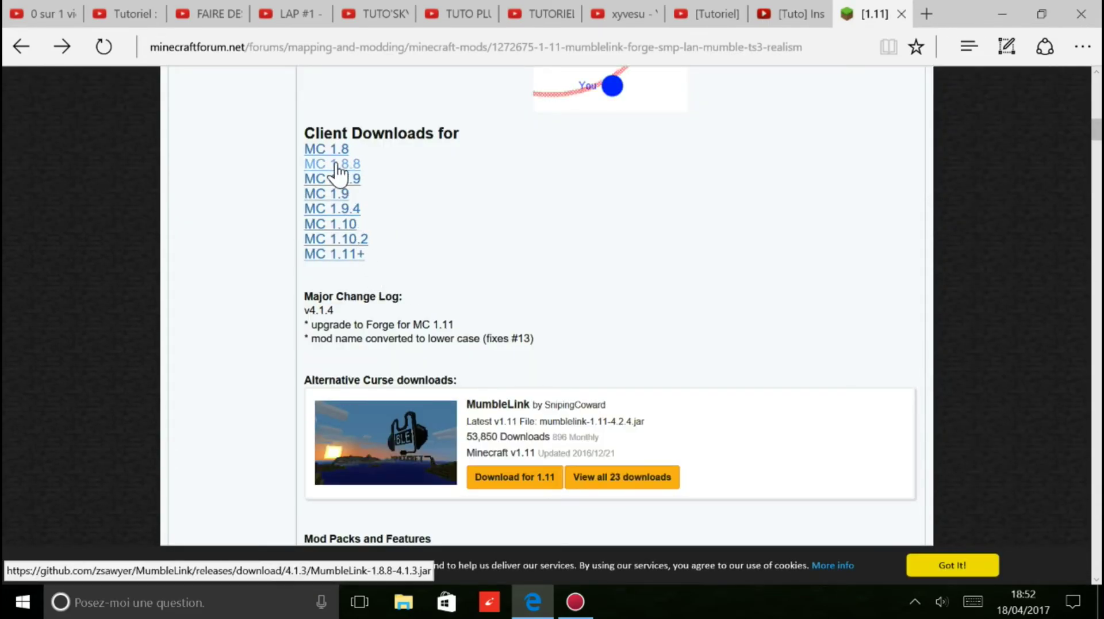
click(349, 179)
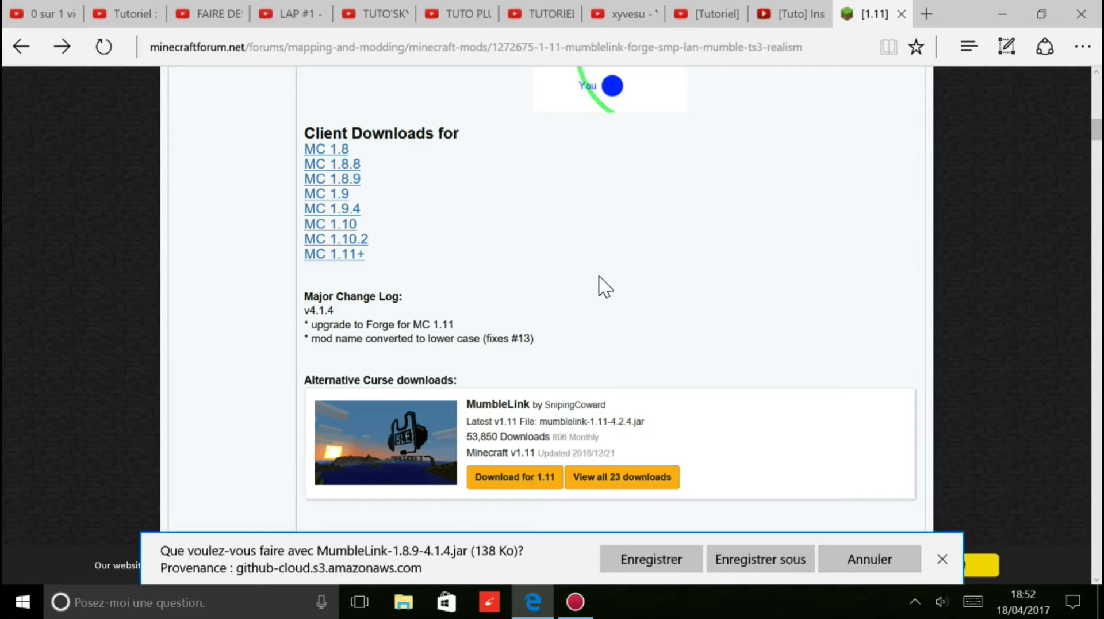
- Bring up the save location choice for MumbleLink-1.8.9-4.1.4.jar, then cancel it and dismiss the download
click(782, 567)
click(768, 555)
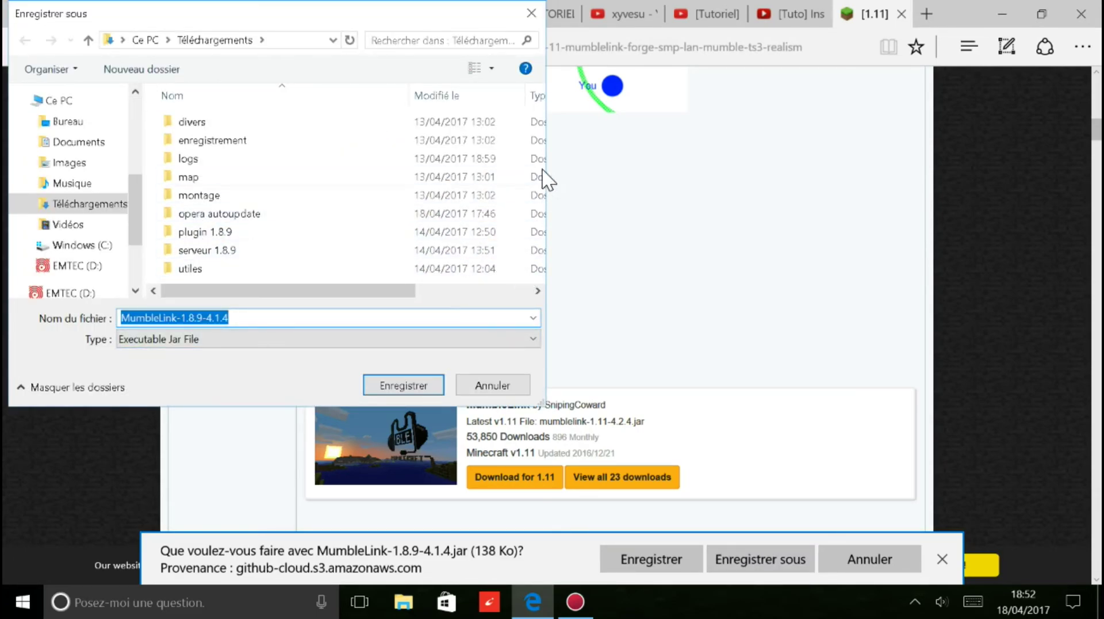
click(537, 13)
click(941, 560)
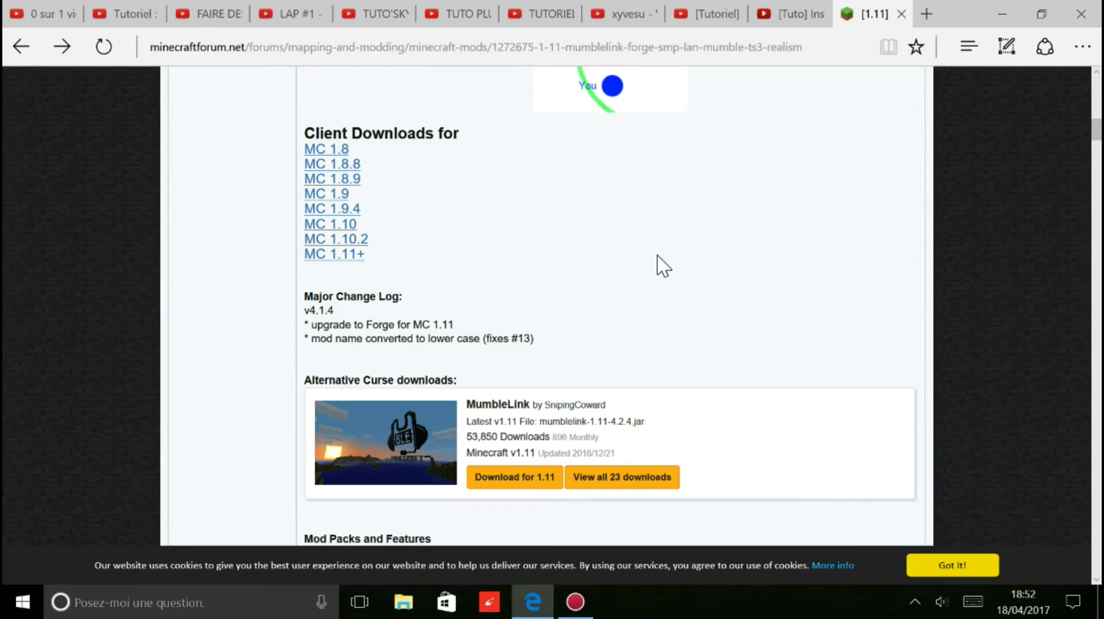
- Close the MumbleLink page and minimize the browser, then move the hvhv file beside TeamSpeak 3 Client on the desktop
click(902, 13)
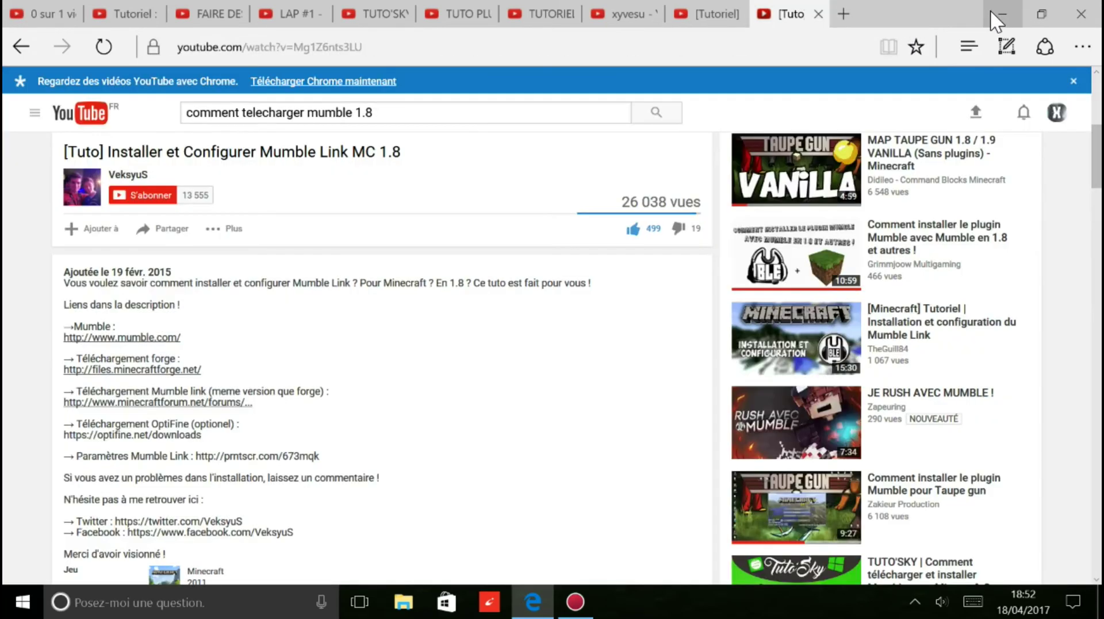
click(999, 14)
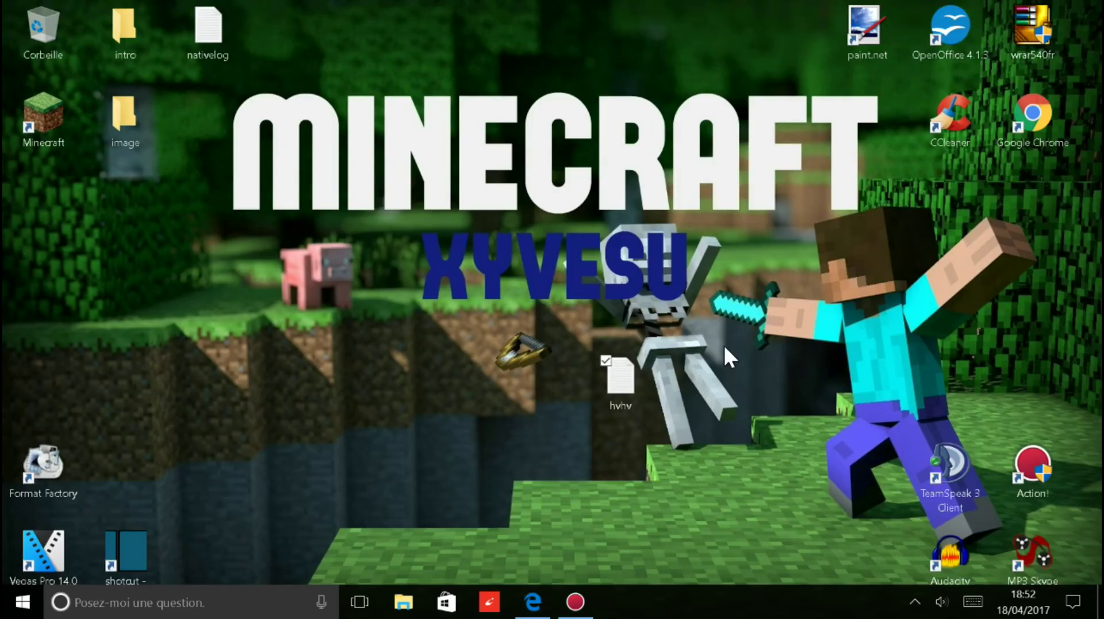
drag(644, 374, 821, 463)
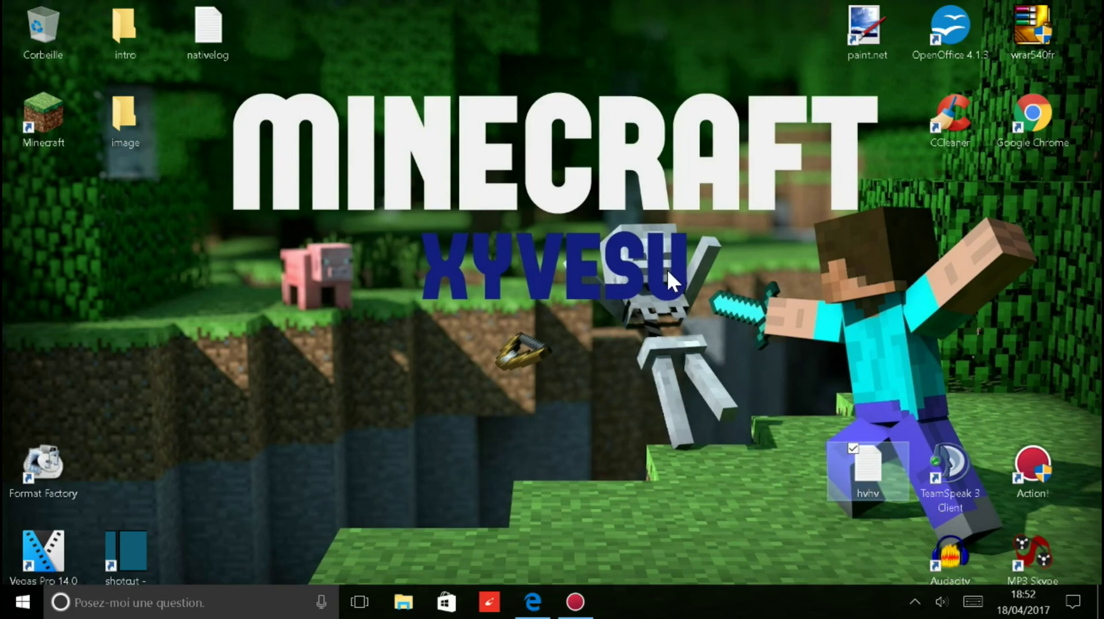
click(712, 263)
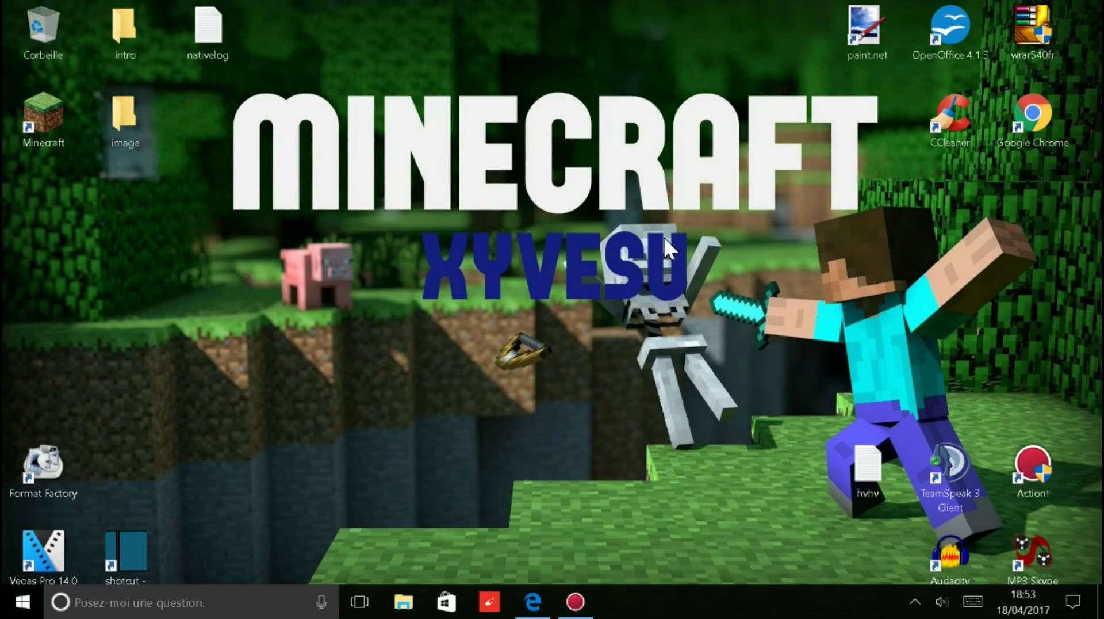
- Reopen the Roaming folder and view the mods folder inside .minecraftffff, then close the window
key(super+r)
key(Return)
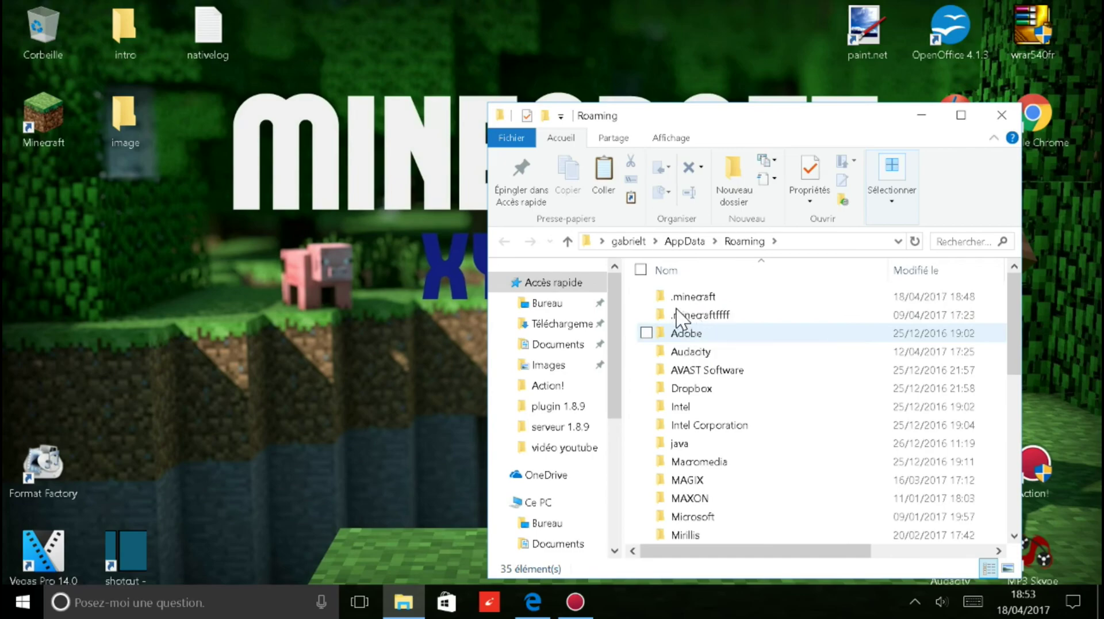
double_click(709, 314)
double_click(708, 351)
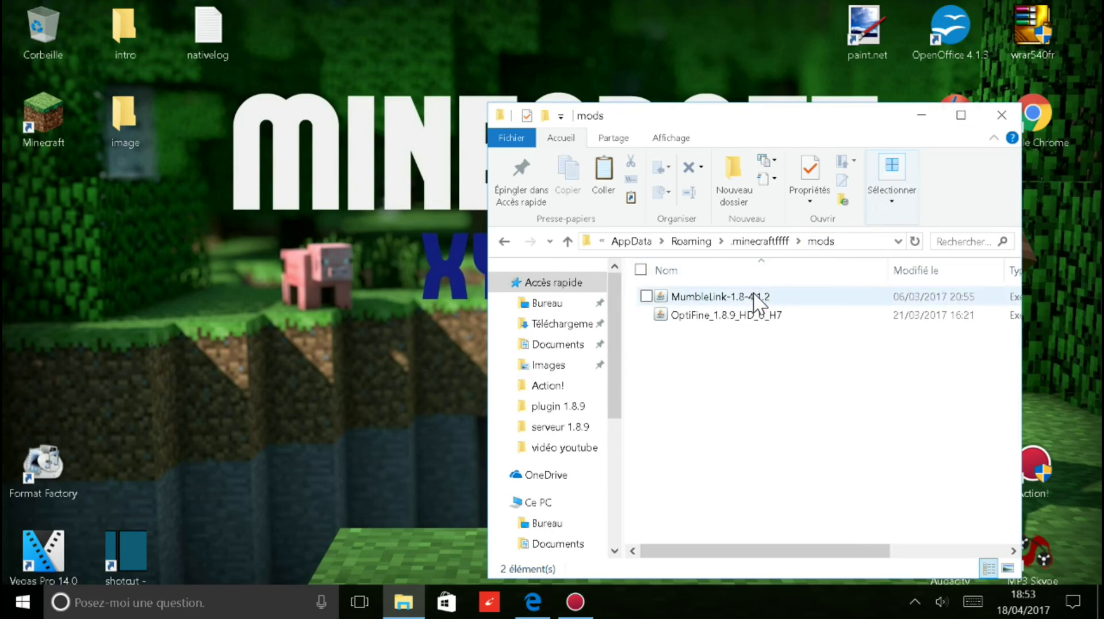
click(1002, 117)
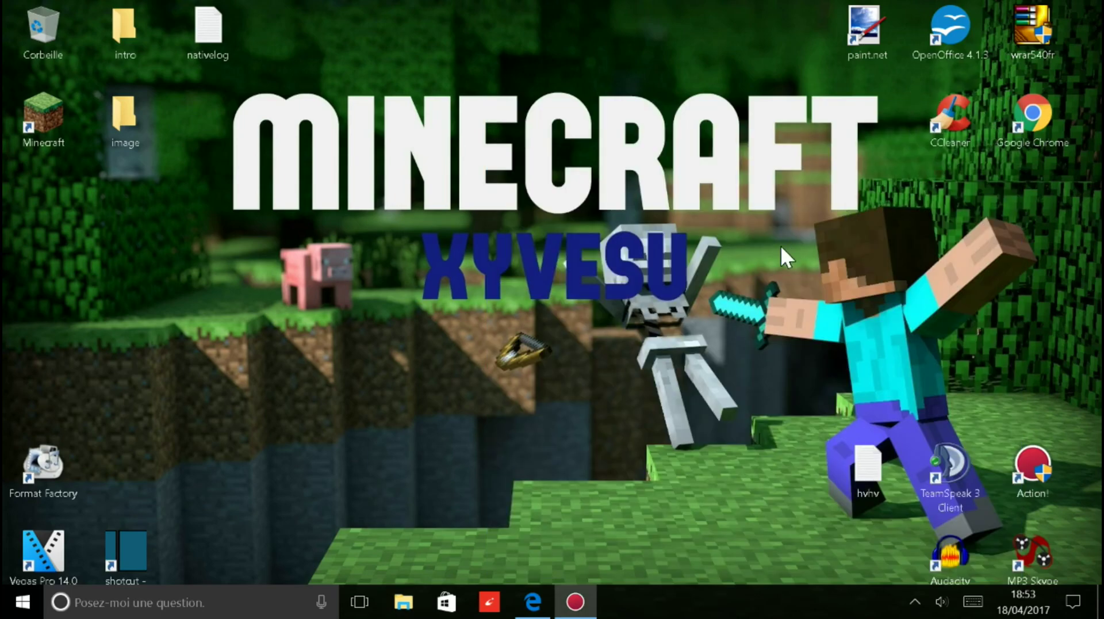
drag(693, 229, 412, 311)
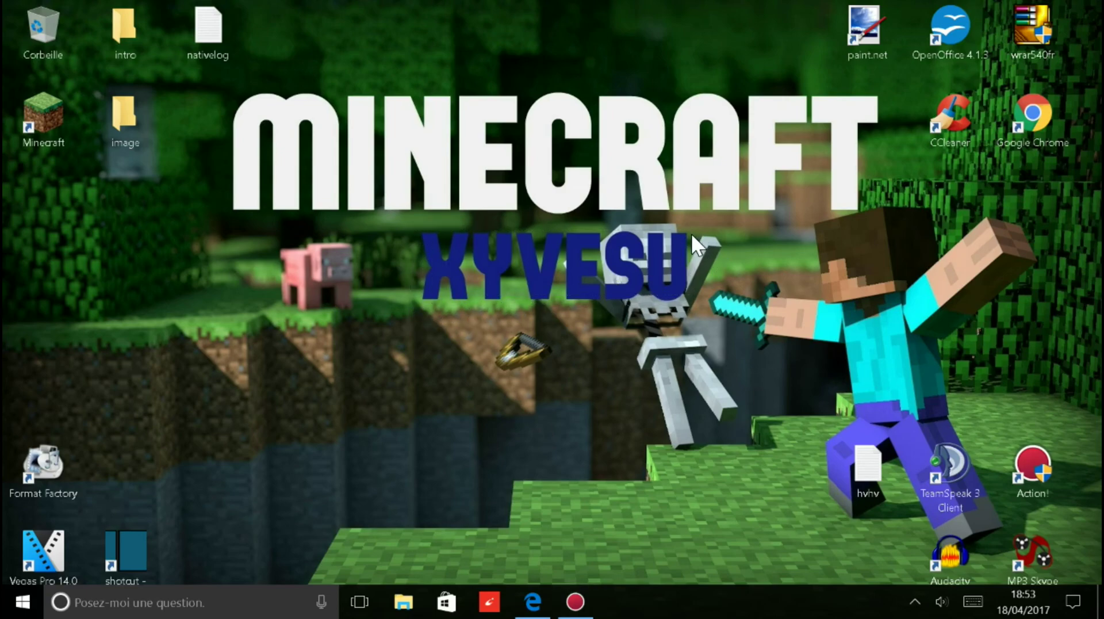
drag(692, 228, 410, 305)
drag(689, 228, 413, 308)
drag(690, 228, 413, 303)
drag(606, 259, 410, 308)
drag(689, 229, 442, 303)
drag(695, 231, 407, 300)
drag(694, 232, 409, 312)
drag(692, 229, 415, 305)
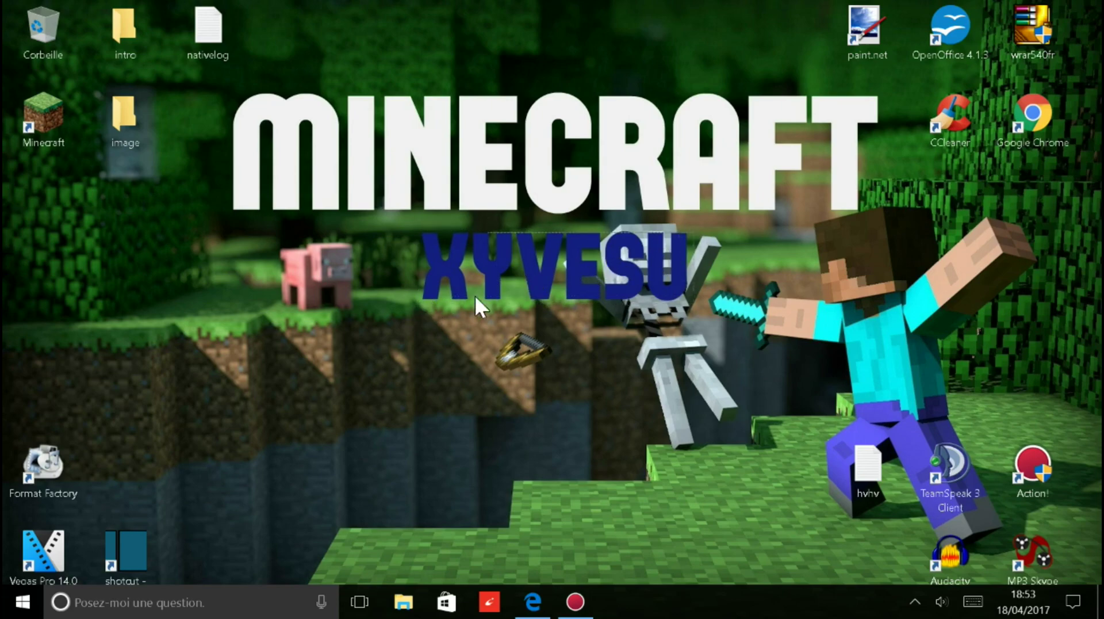